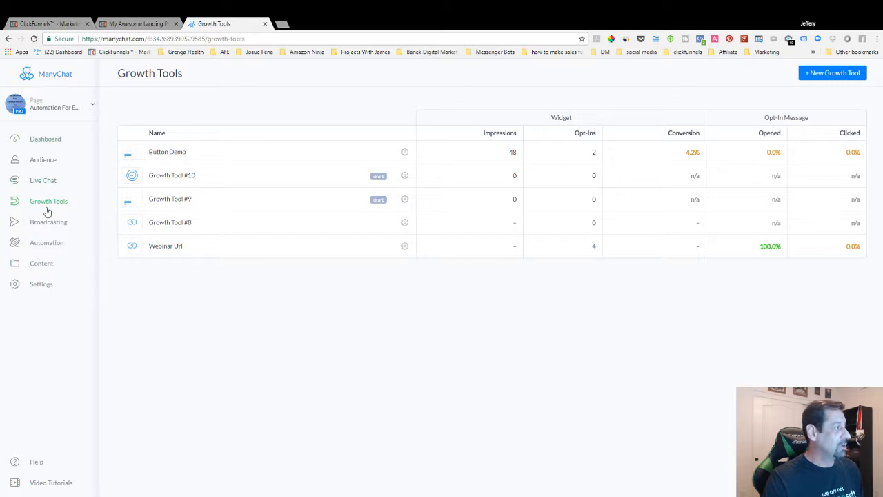
Step: Create a new growth tool with the embeddable Button widget, set its type to With checkbox and tick the Send to Messenger preview checkbox
click(848, 76)
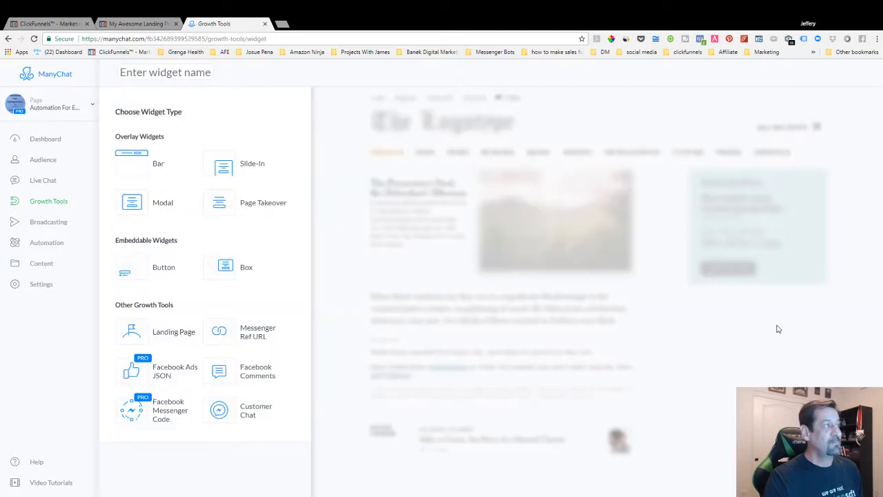
click(136, 275)
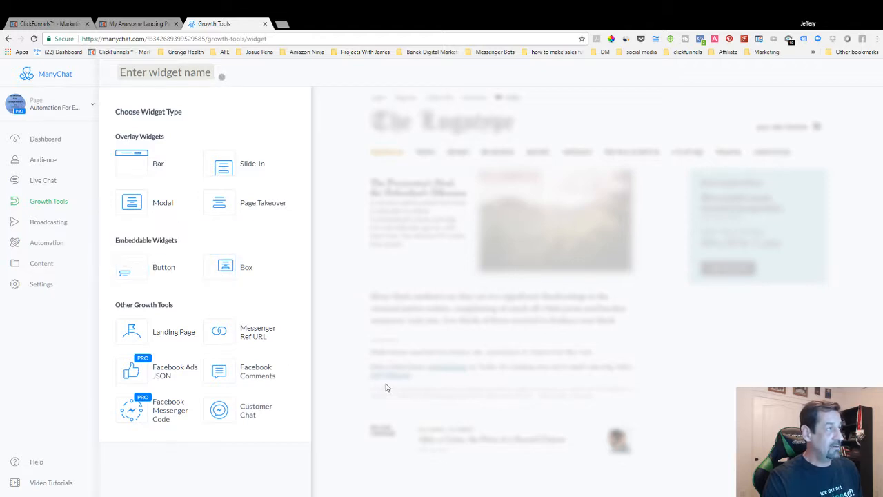
click(164, 268)
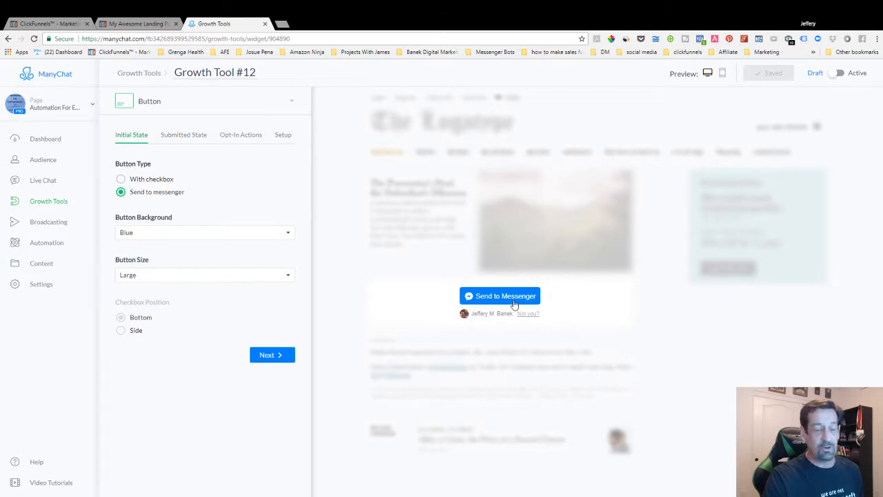
click(122, 179)
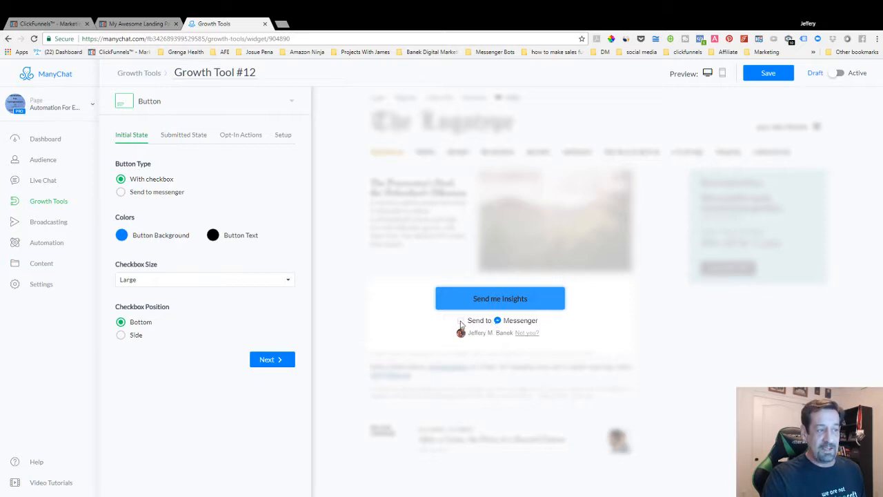
click(461, 320)
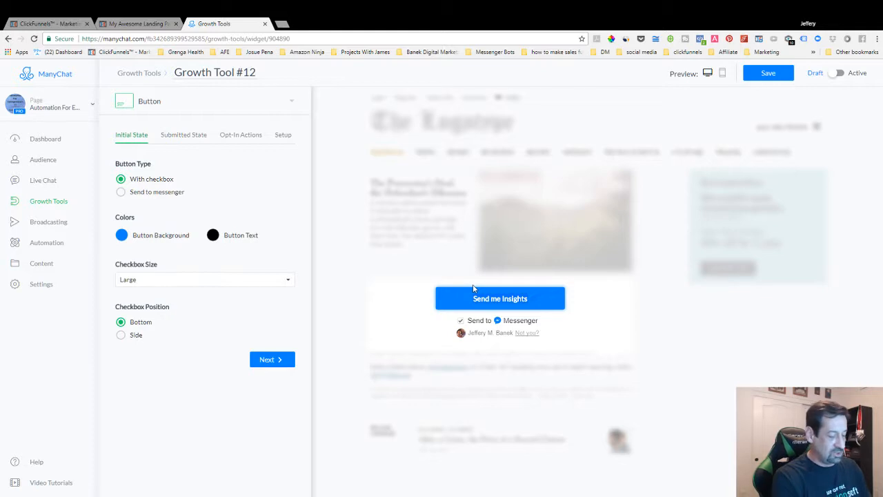
Step: Change the widget button's initial text to "Give Me My Book"
text(Give me t)
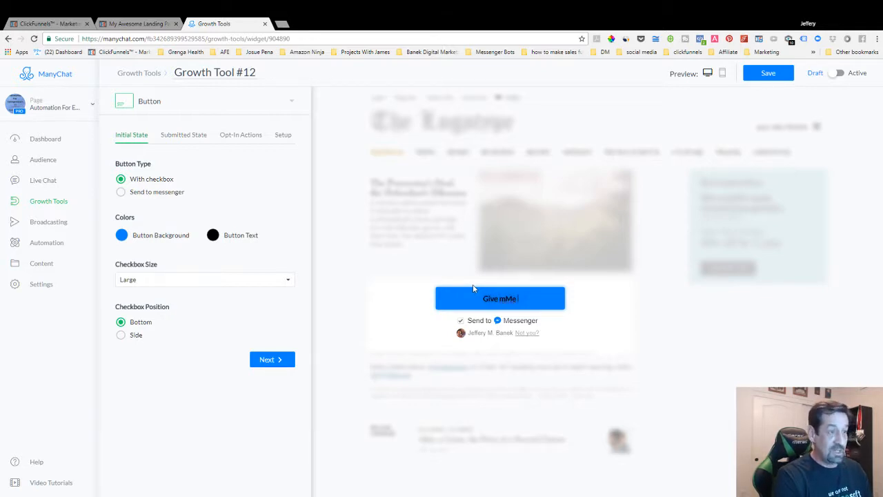
key(BackSpace)
key(BackSpace)
key(BackSpace)
key(BackSpace)
text(Me My)
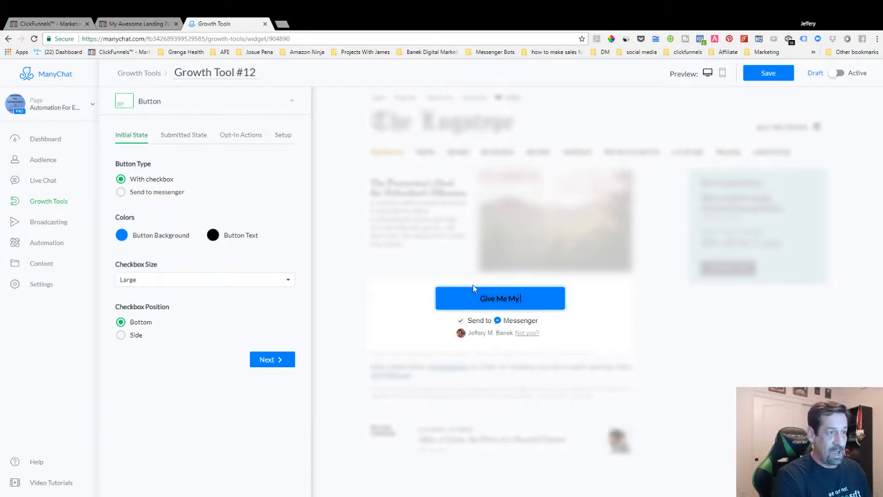
text( Book)
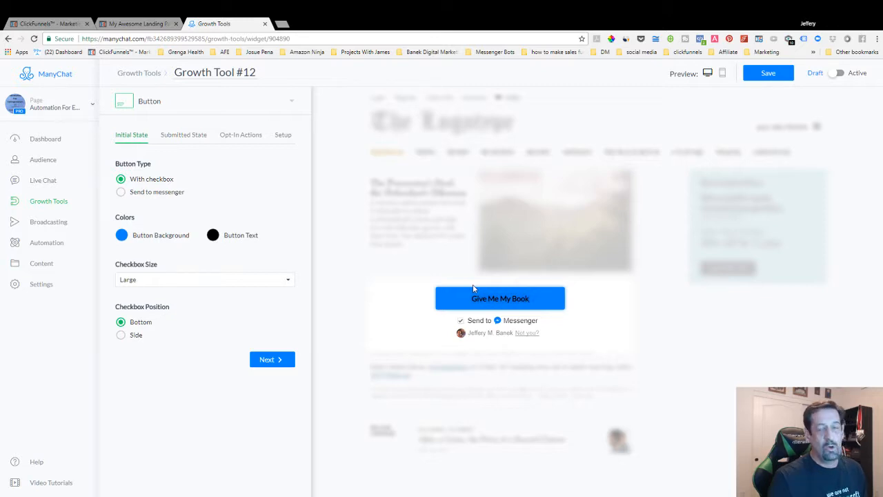
Step: Look at the ClickFunnels Optin step and the live landing page's popup button, and return to the ManyChat widget editor
click(49, 23)
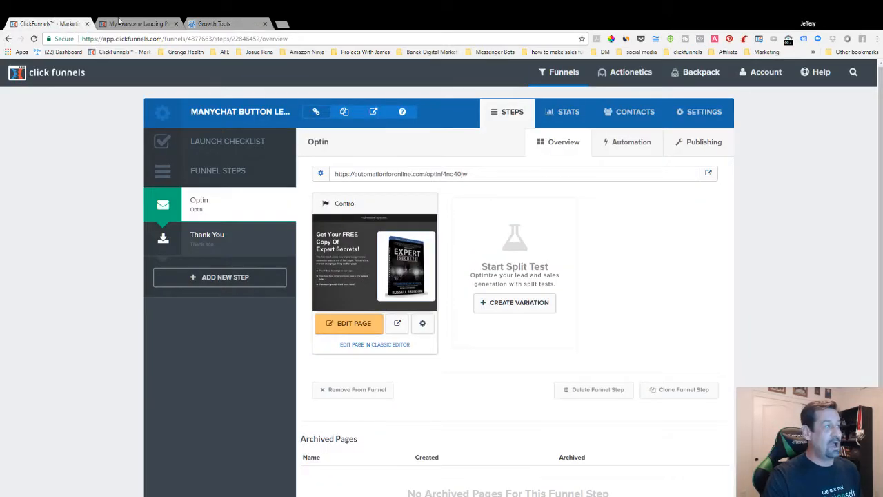
click(141, 24)
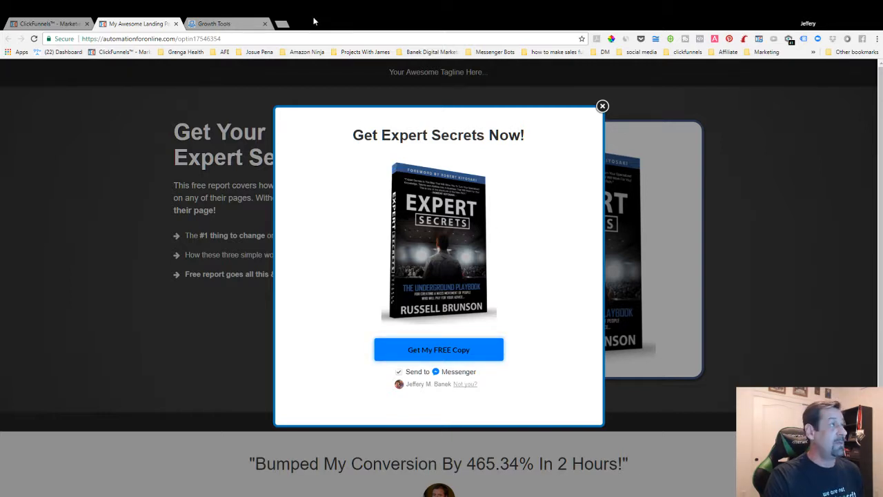
click(218, 25)
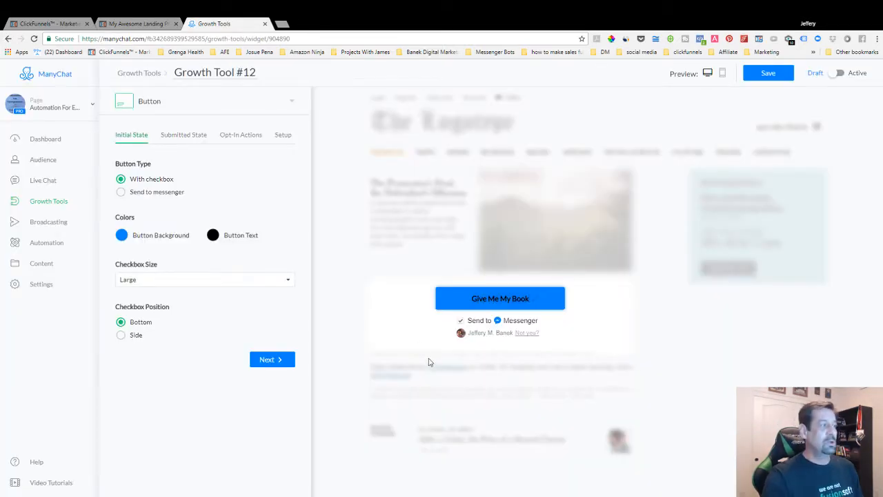
Step: Set the widget's button background to pink #D81B60 and its button text color to white
click(121, 234)
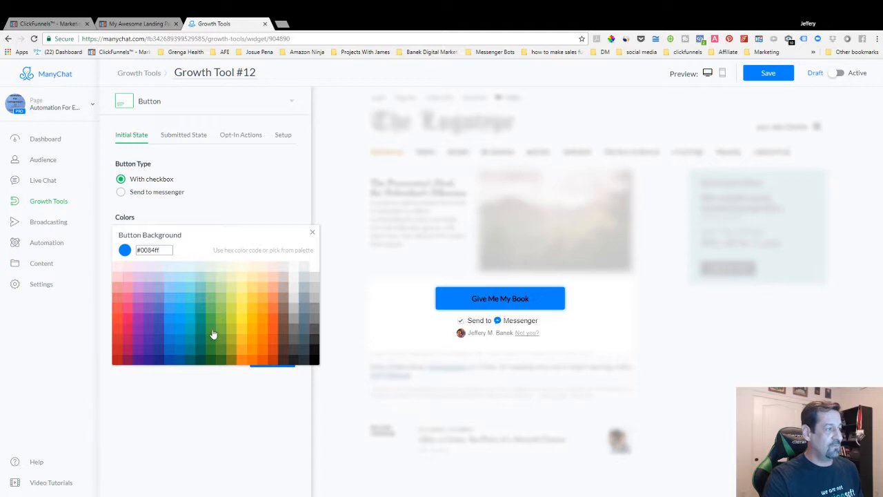
click(124, 330)
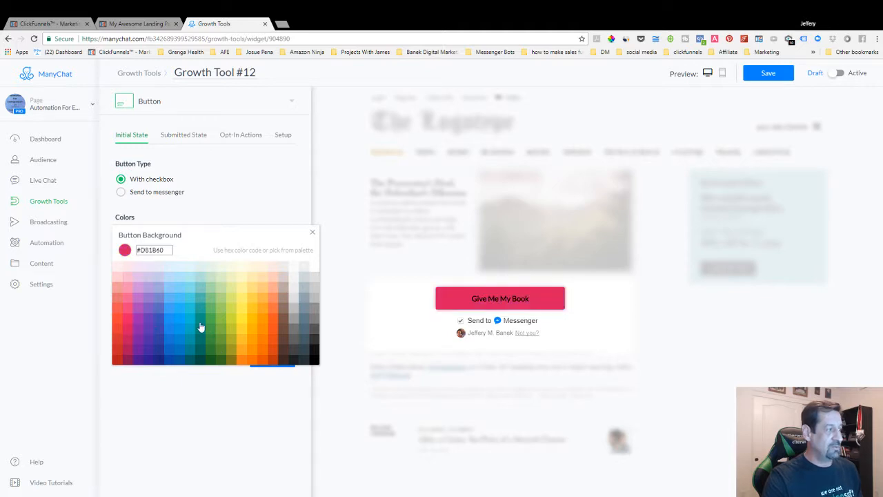
click(177, 220)
click(212, 234)
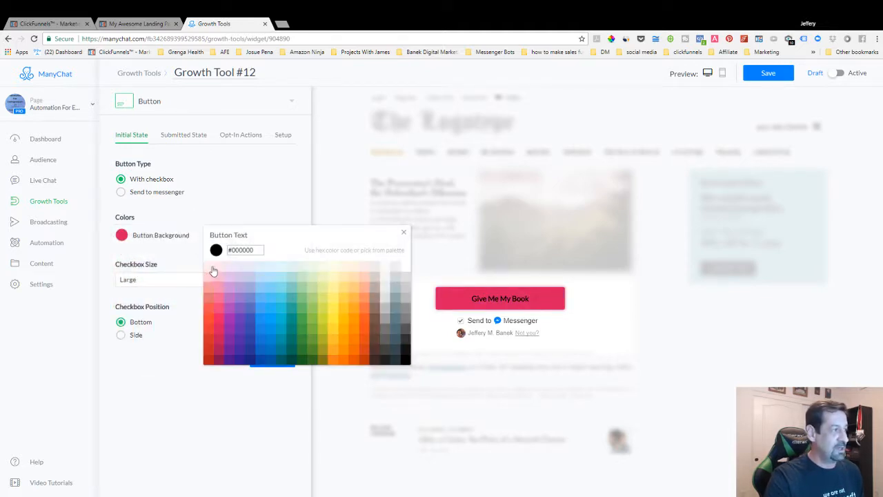
click(402, 265)
click(298, 205)
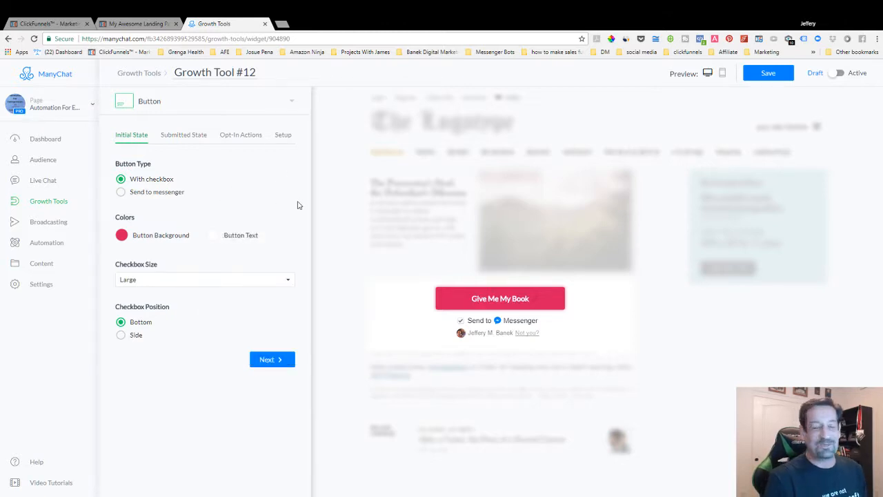
Step: Switch the button type to Send to messenger and go back to the growth tools list, discarding the unsaved changes
click(122, 192)
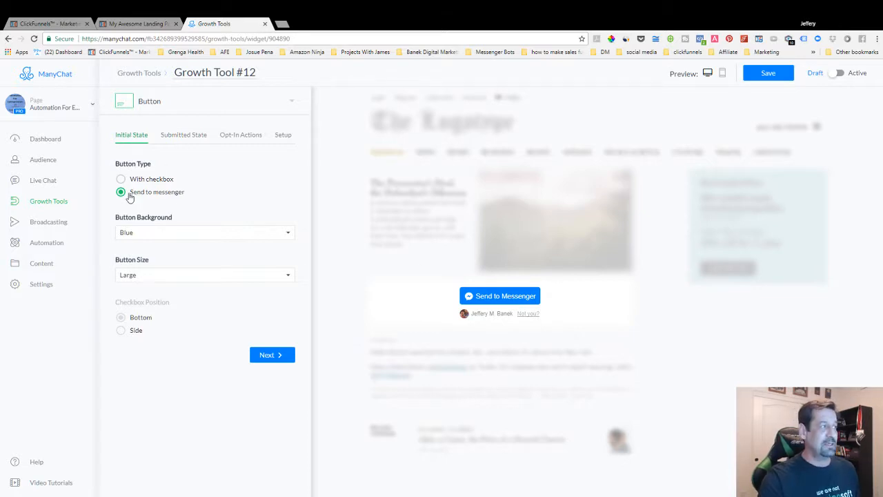
click(33, 205)
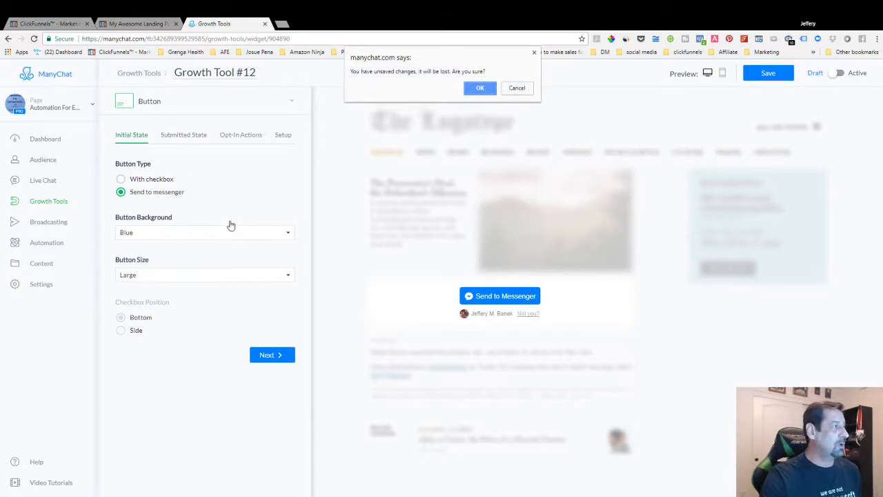
click(479, 87)
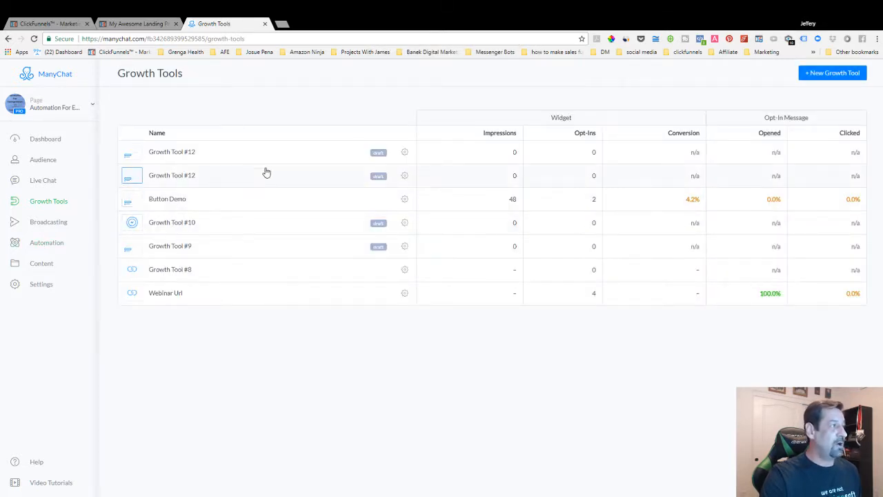
Step: Open the Button Demo growth tool and tick the Send to Messenger checkbox in its preview
click(362, 192)
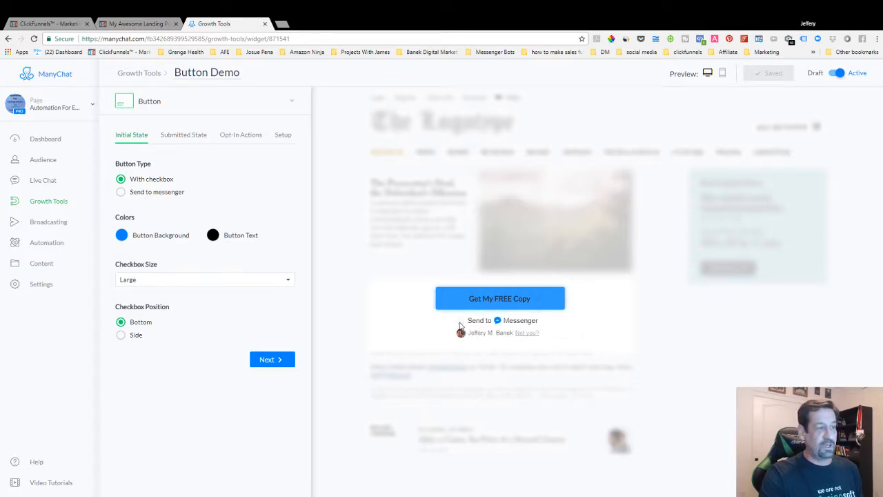
click(461, 321)
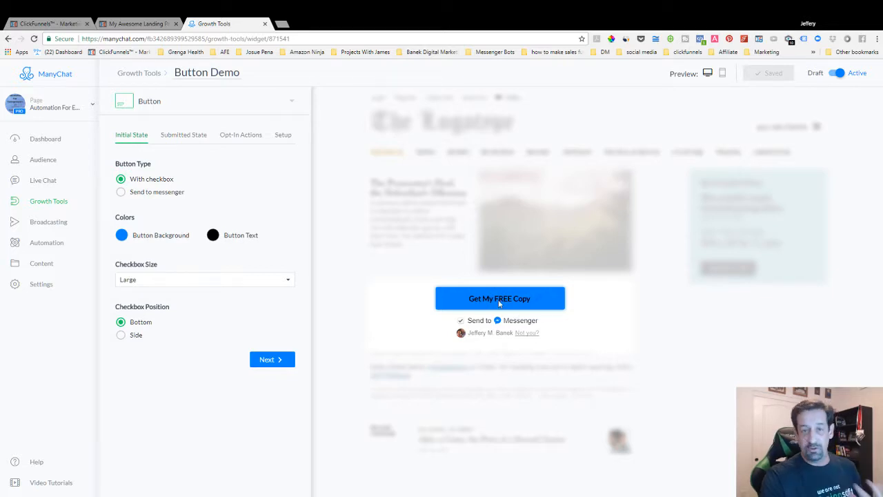
Step: Change the button text in Button Demo's submitted state to "Get My Book In Messenger"
click(187, 137)
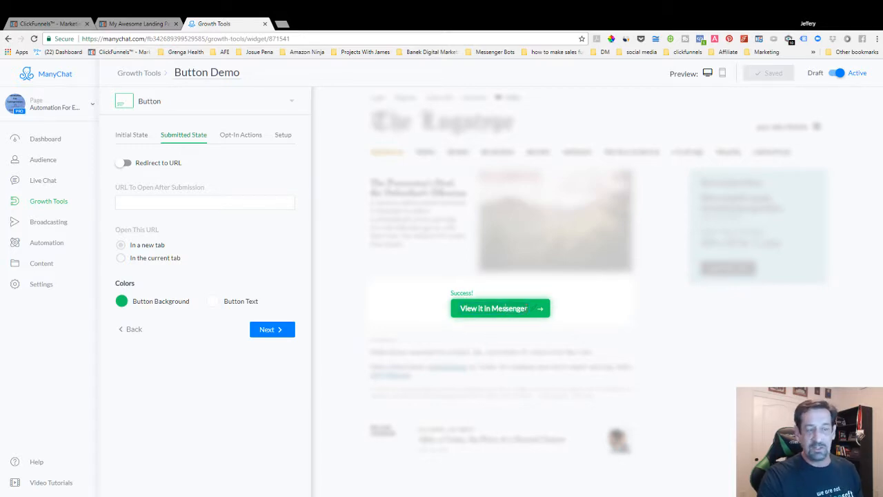
drag(528, 308, 460, 309)
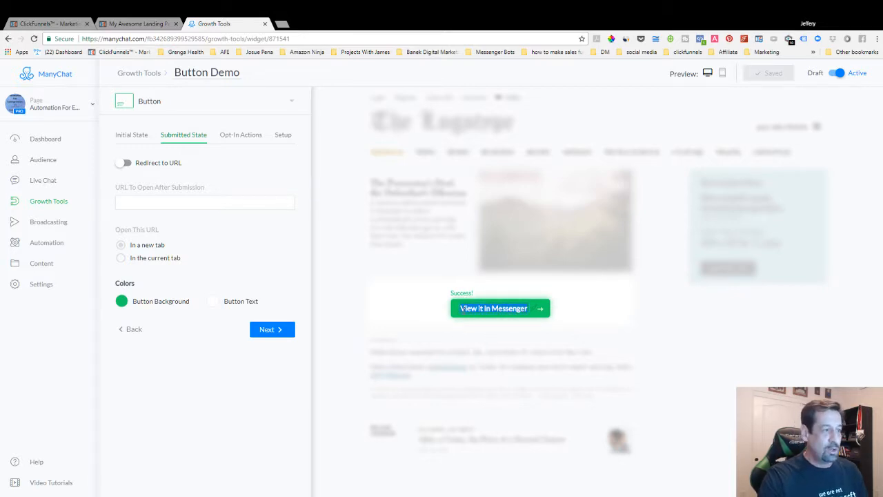
text(G)
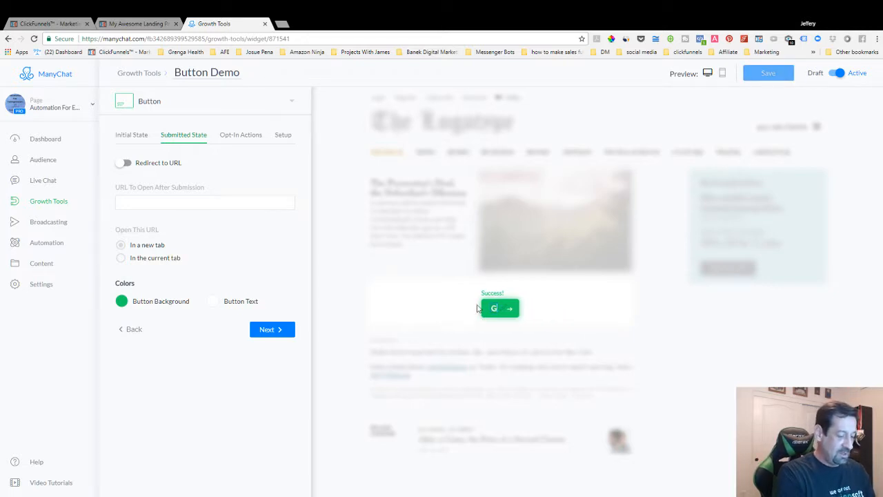
text(et My Book )
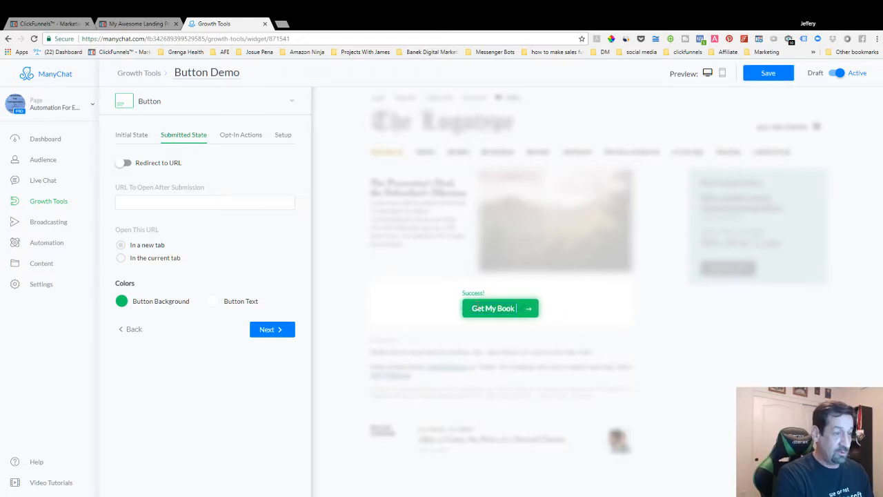
text(In Messenger)
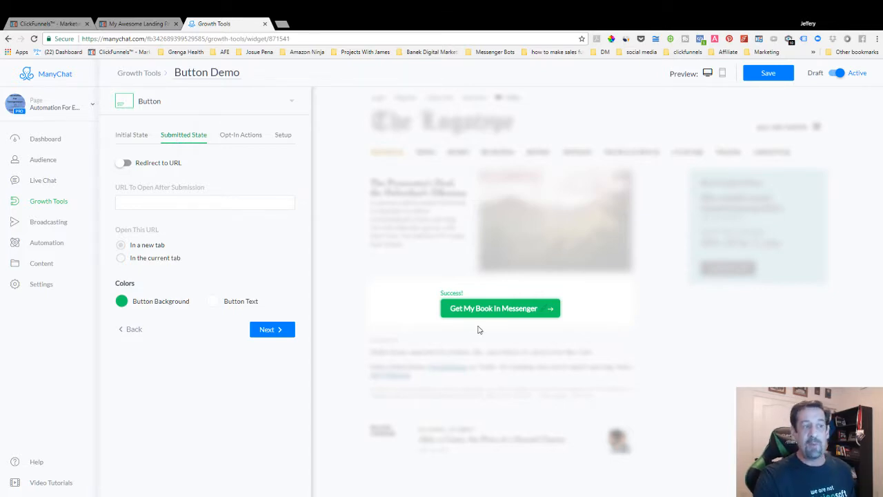
Step: Examine Button Demo's opt-in message in the flow editor, discarding unsaved widget changes, and return to the widget's opt-in actions
click(244, 140)
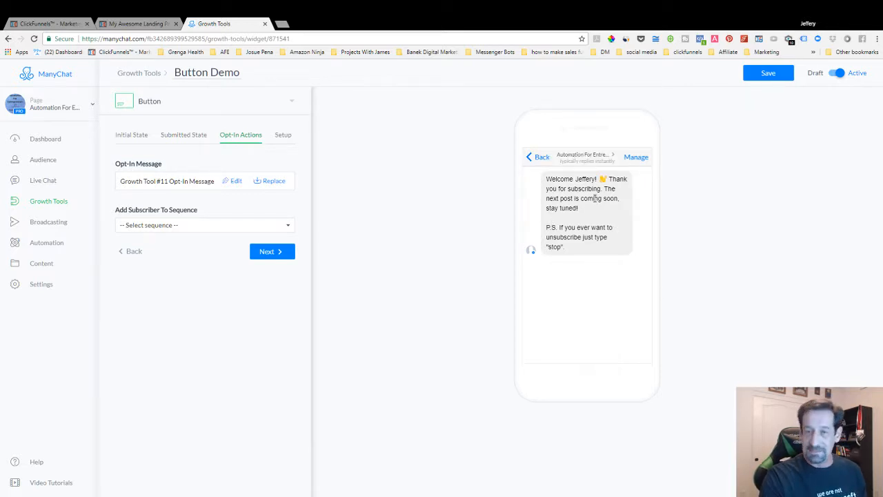
click(234, 181)
click(480, 88)
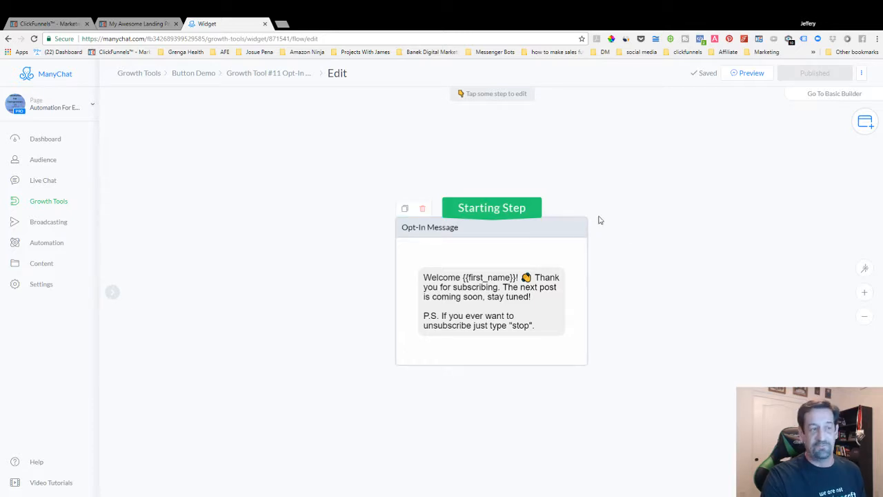
click(495, 322)
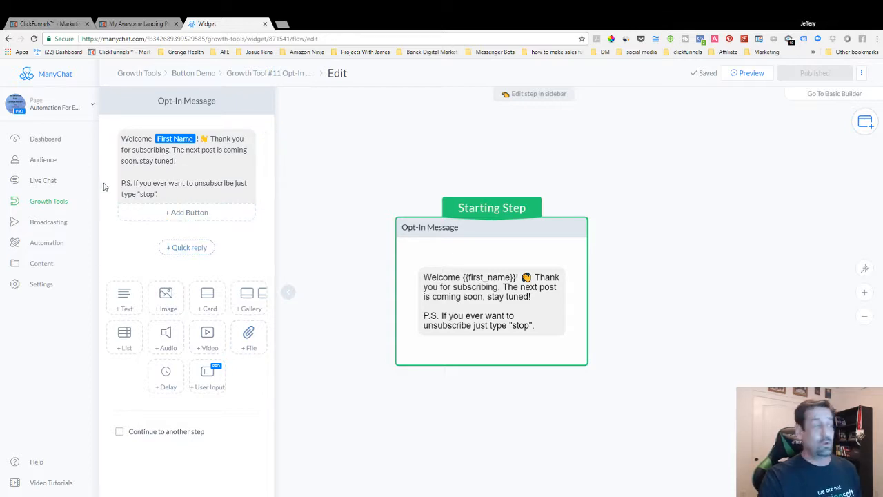
click(207, 74)
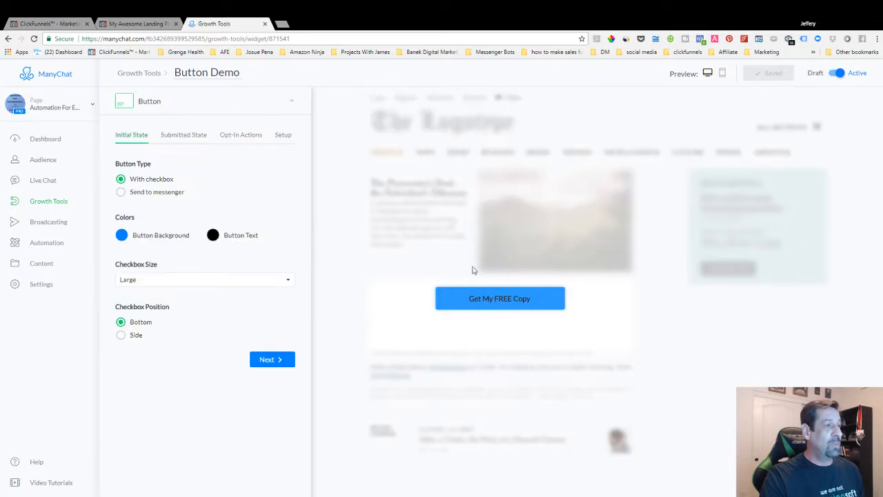
click(243, 136)
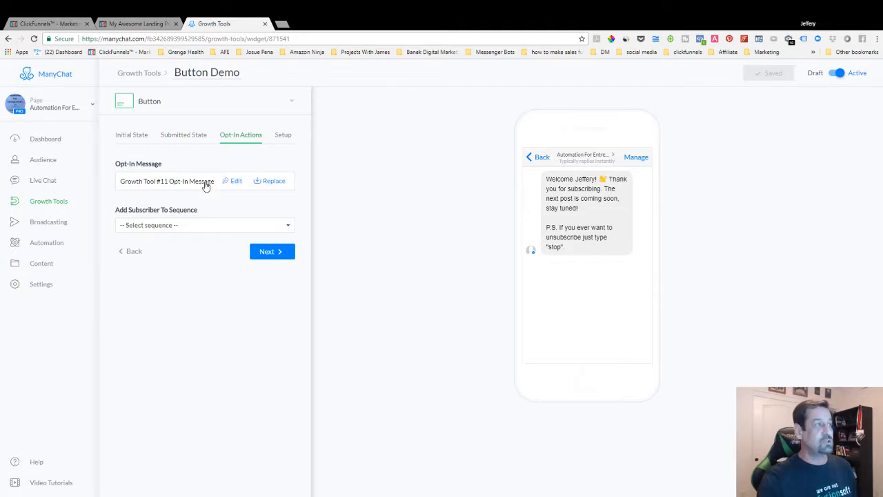
Step: Open the JavaScript snippet installation from Button Demo's setup and check that automationforonline.com is among the authorized websites
click(283, 135)
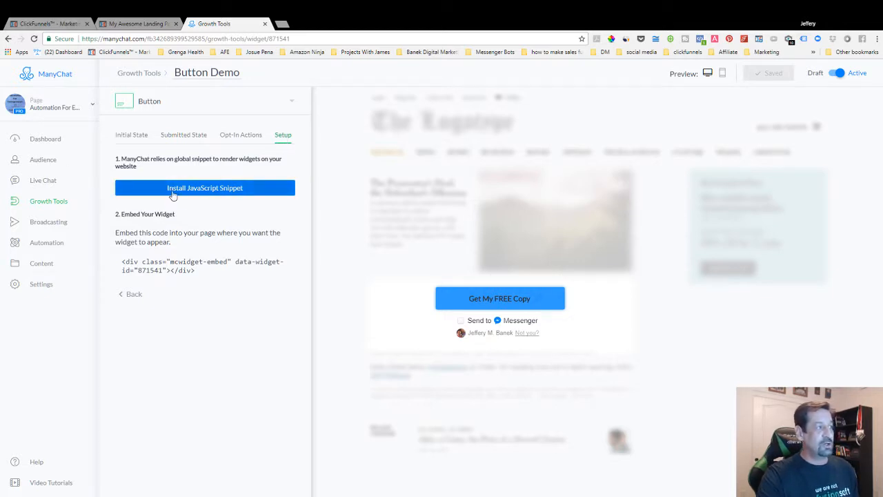
click(224, 192)
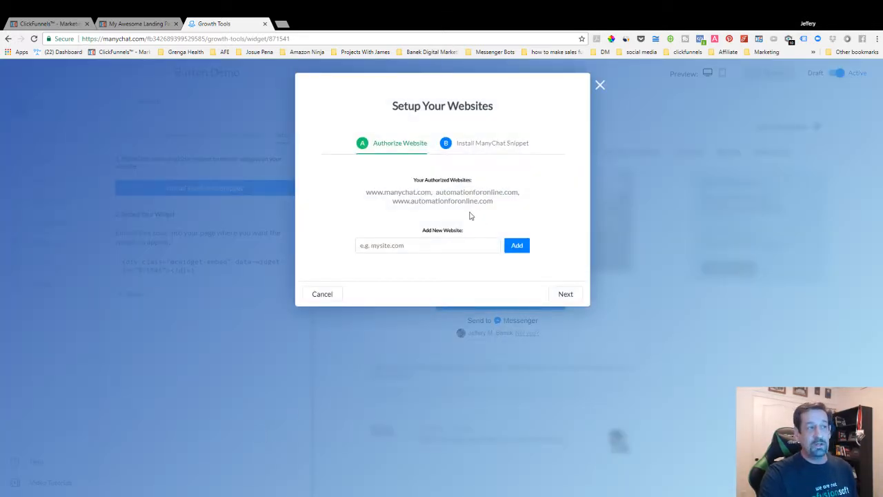
drag(436, 193, 521, 195)
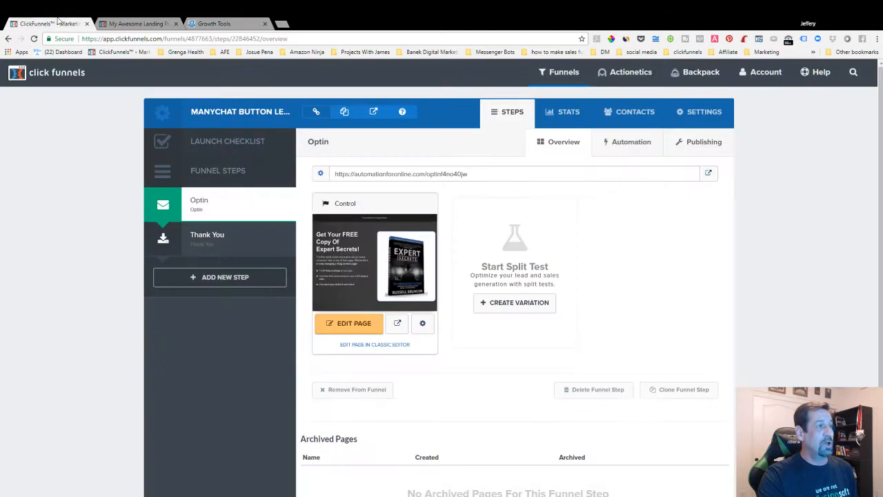
click(27, 23)
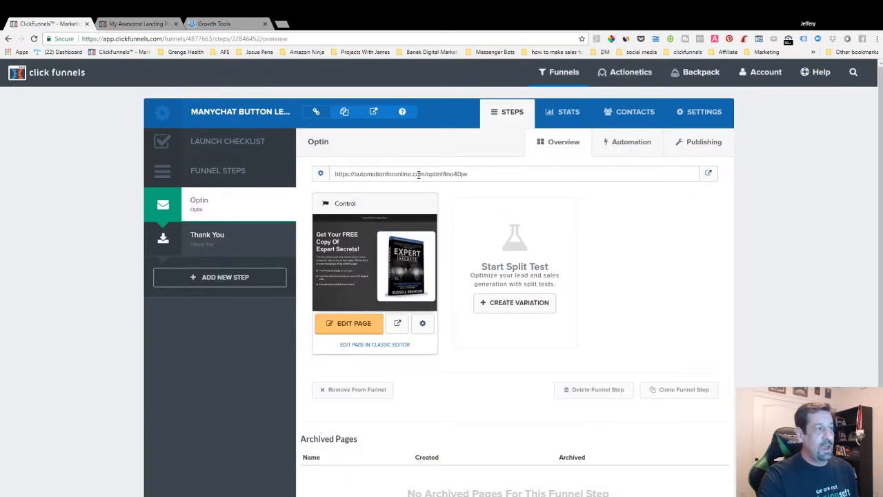
drag(424, 173, 334, 178)
key(ctrl+c)
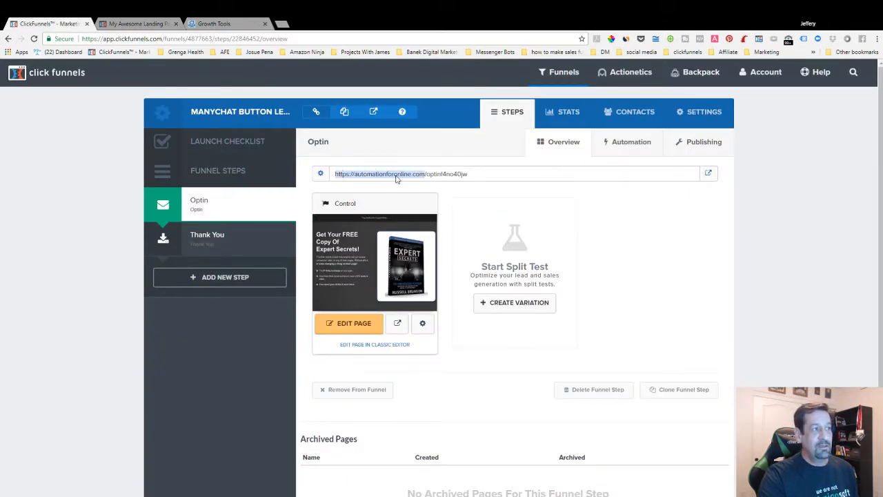
click(211, 24)
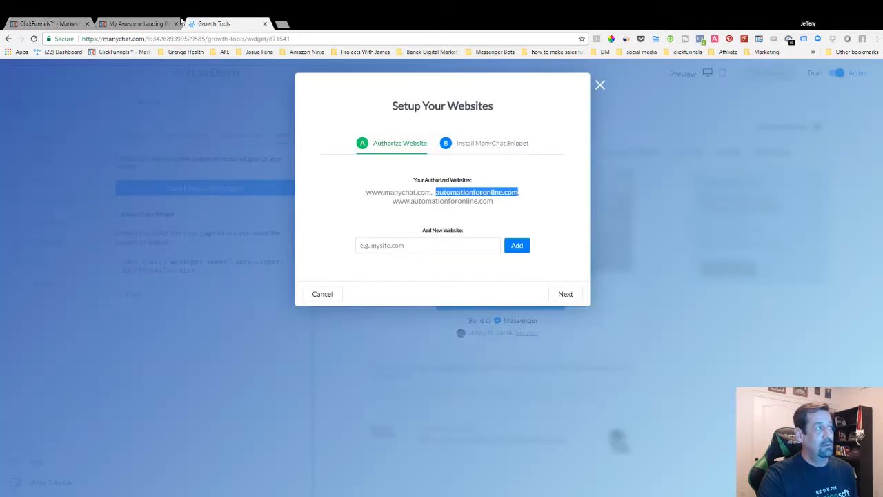
click(432, 249)
key(ctrl+v)
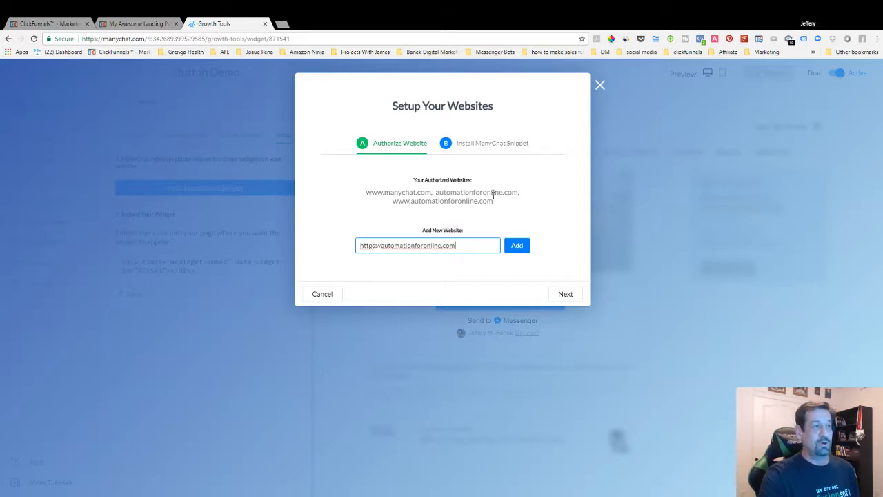
click(566, 295)
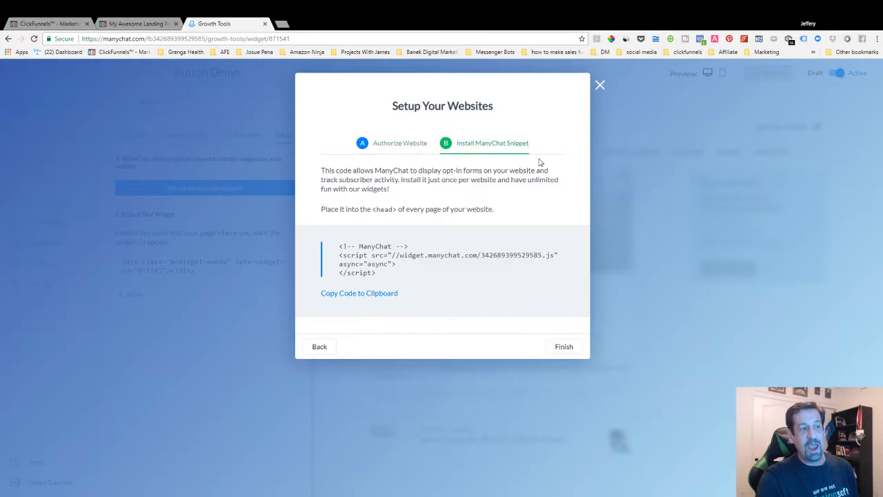
click(382, 299)
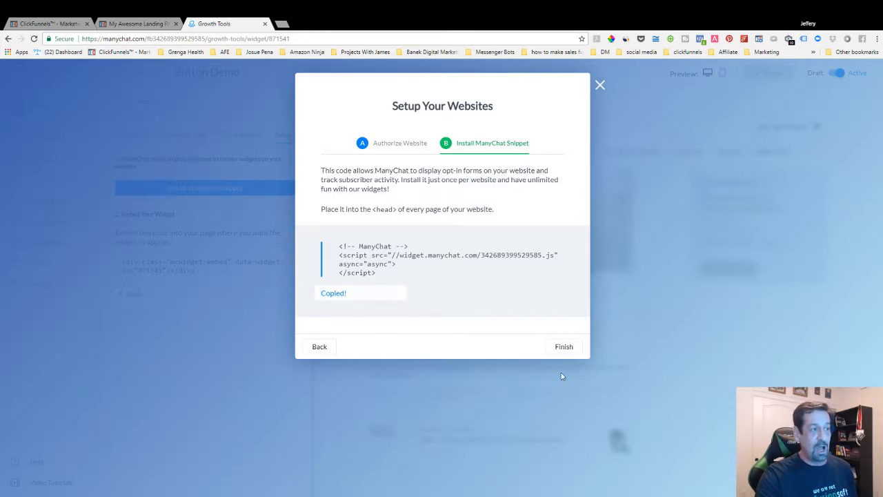
Step: Switch to ClickFunnels, examine the full head tracking code in the funnel settings, and open the Optin step's page for editing
click(48, 23)
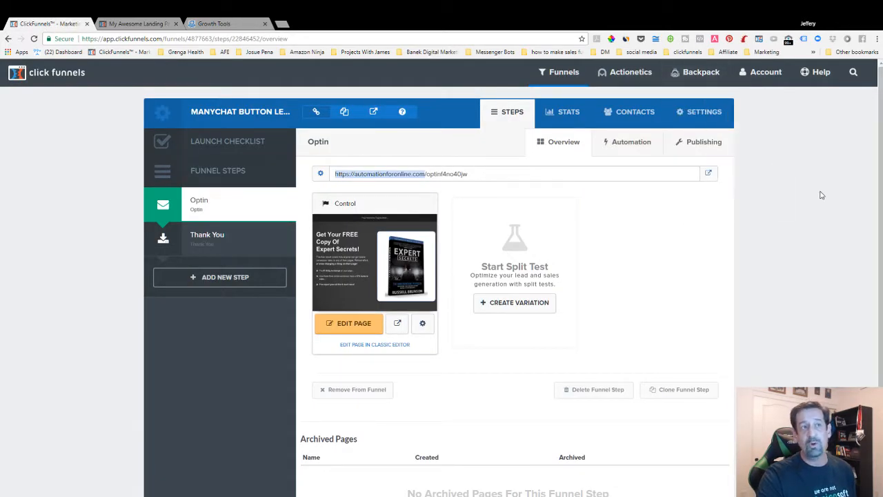
click(705, 114)
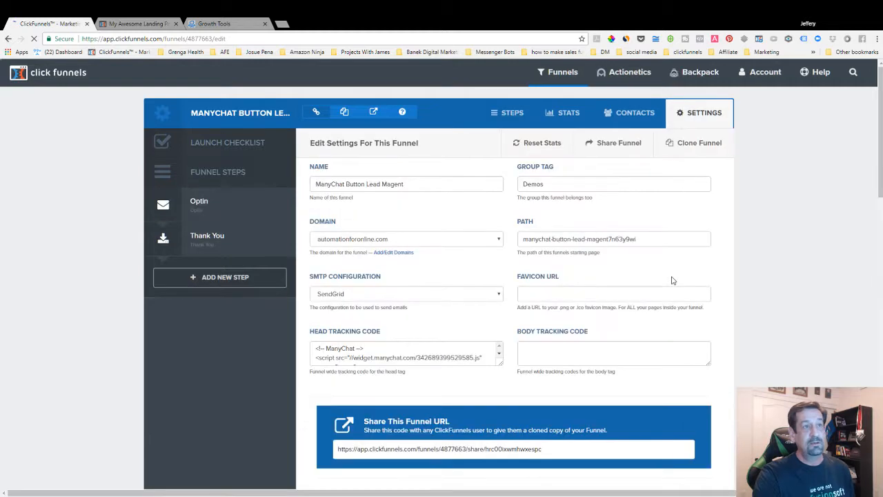
scroll(498, 351, down, 3)
drag(501, 366, 504, 417)
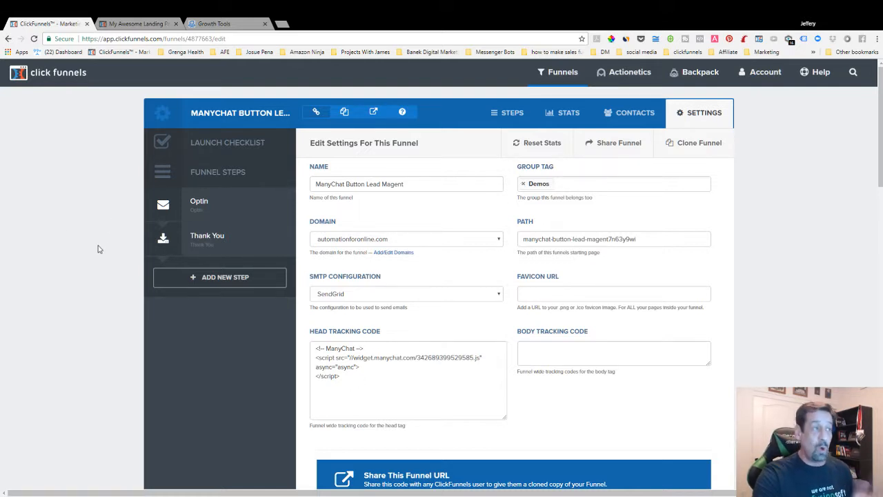
click(205, 216)
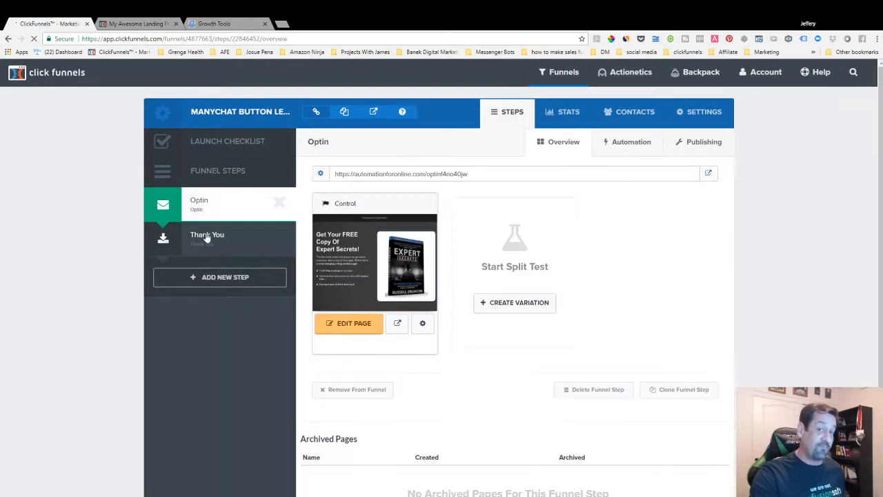
click(353, 329)
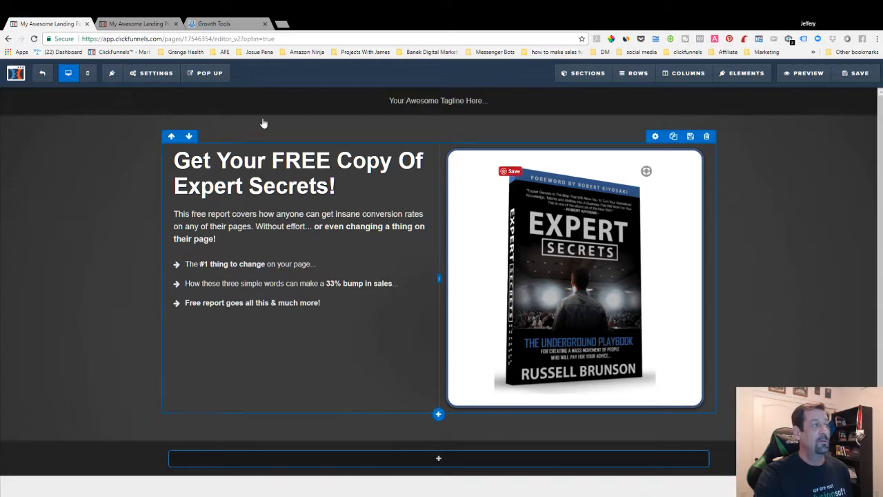
Step: Paste the ManyChat snippet into the landing page's header tracking code, and remove it again
click(155, 73)
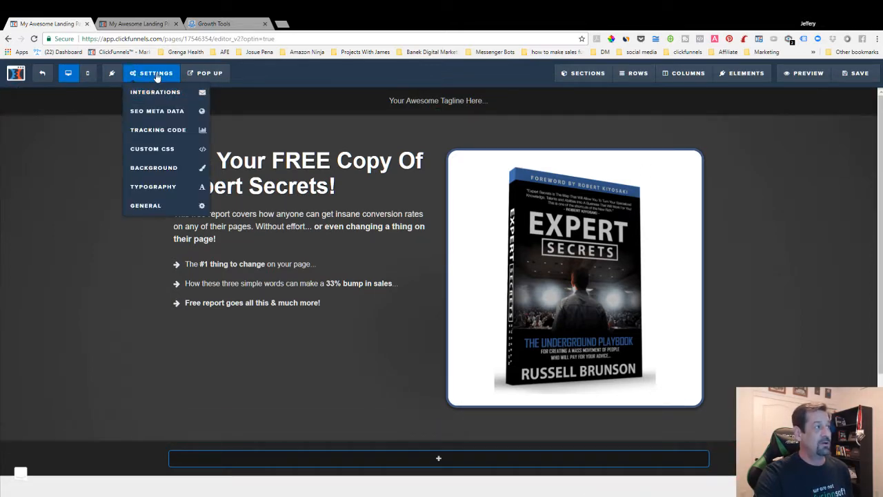
click(154, 131)
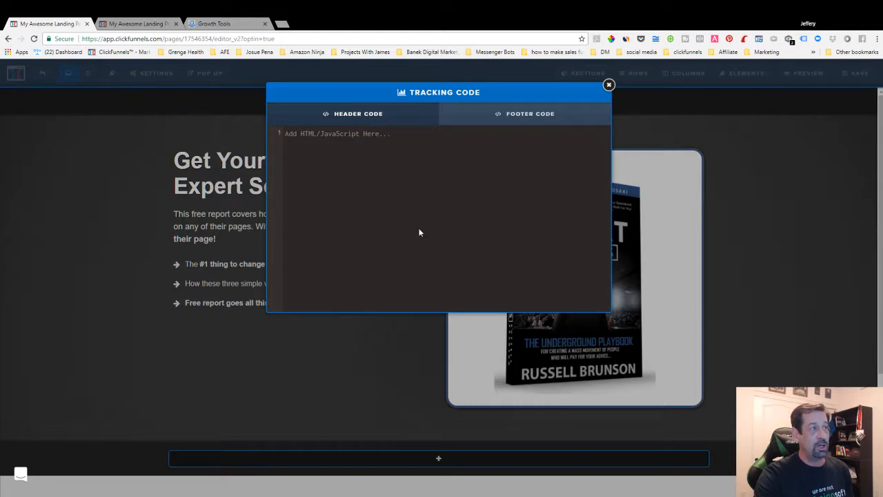
click(355, 165)
key(ctrl+v)
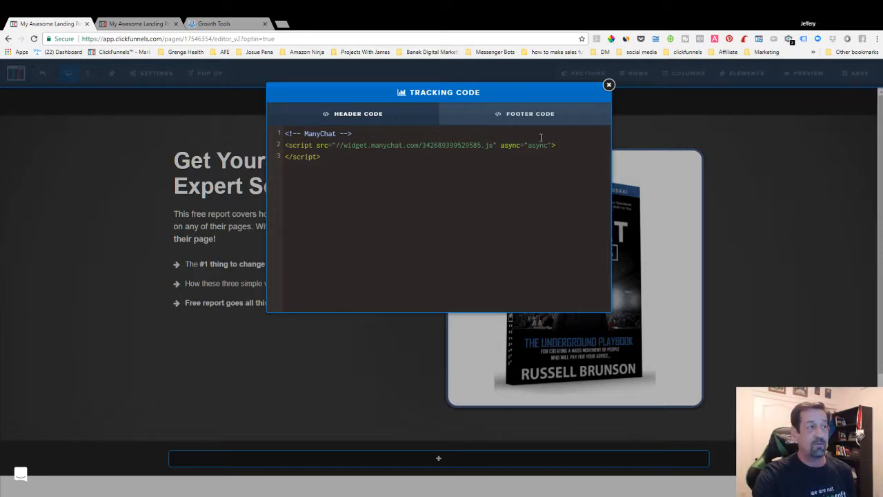
drag(342, 158, 283, 131)
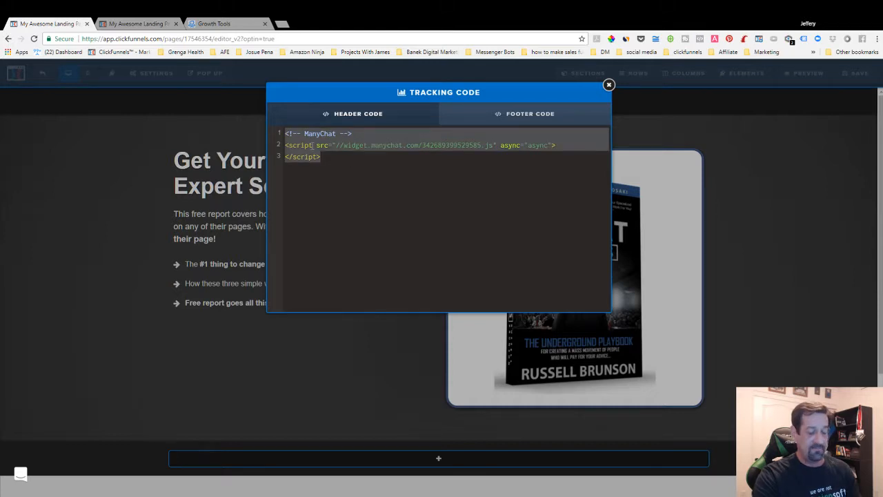
key(ctrl+x)
click(609, 84)
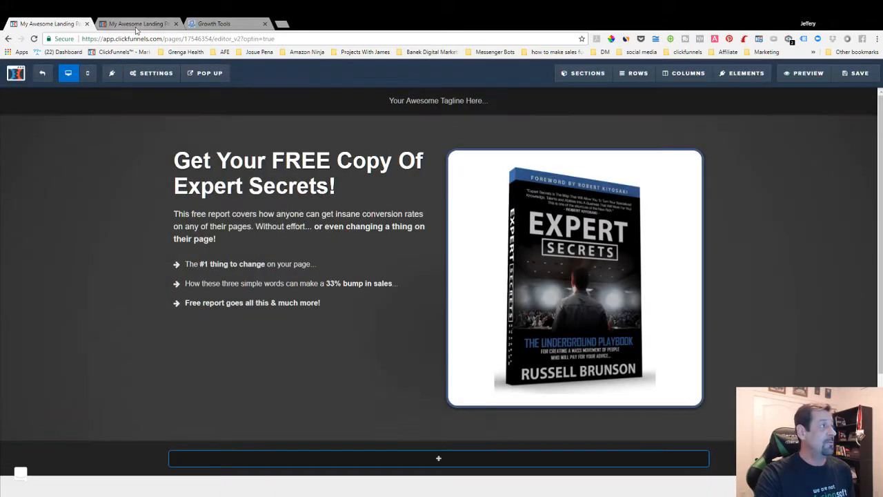
Step: Switch to ManyChat, finish the website setup, and select Button Demo's embed code
click(214, 23)
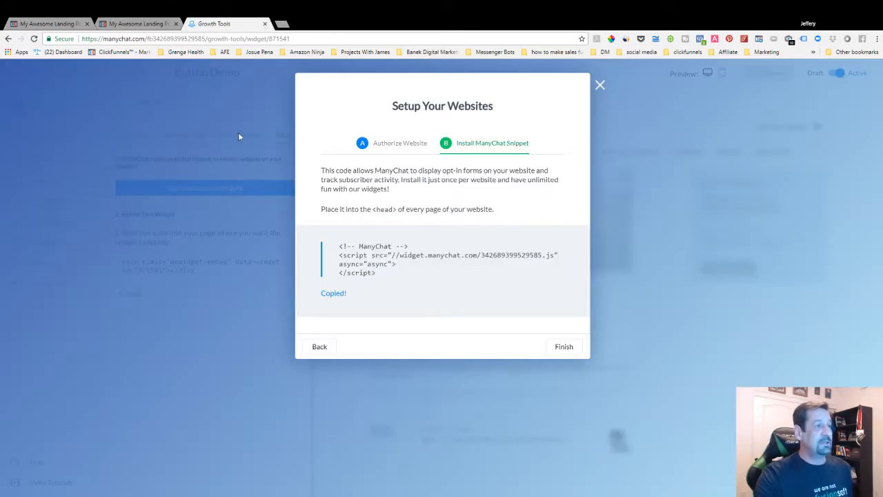
click(565, 346)
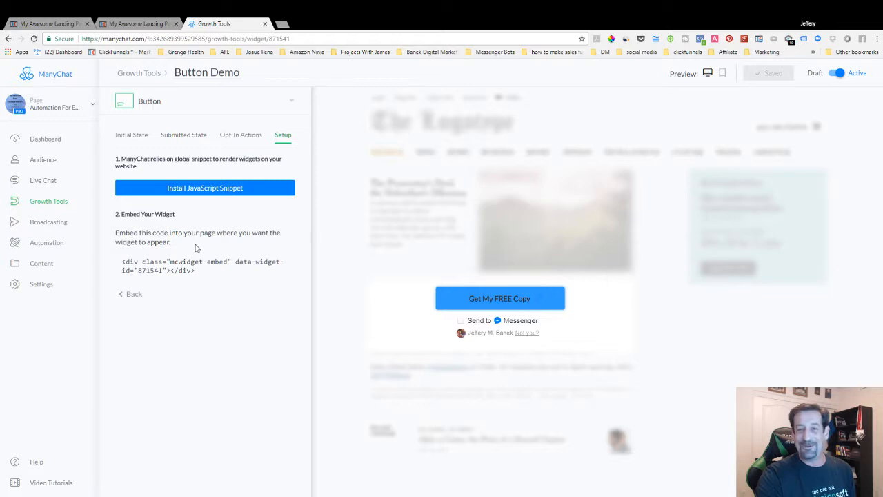
drag(199, 271, 121, 264)
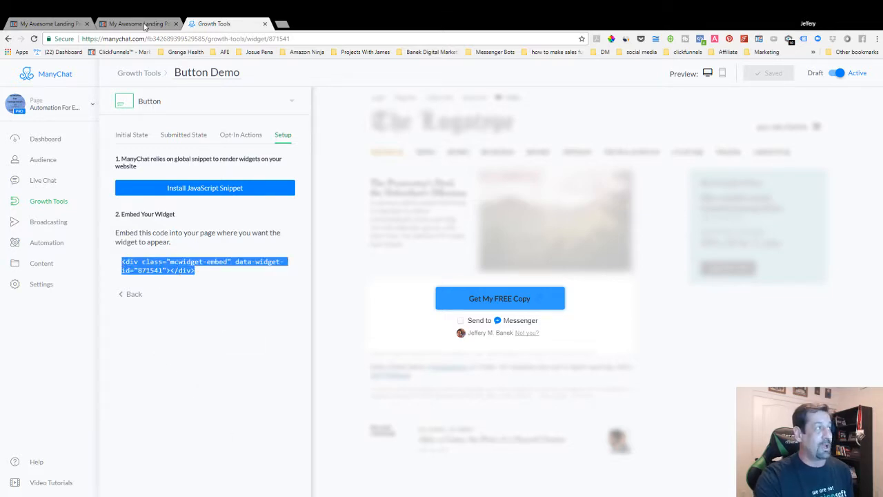
Step: Switch to the ClickFunnels page editor and open the landing page's pop-up through its settings
click(62, 24)
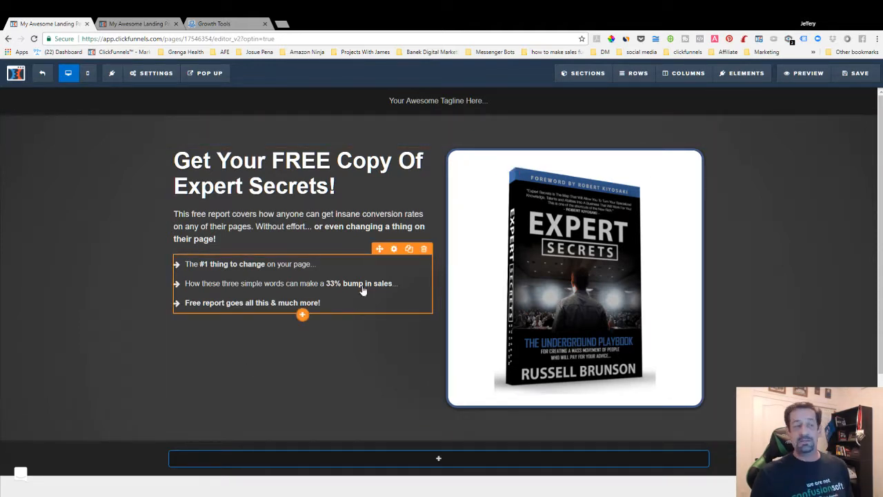
click(209, 74)
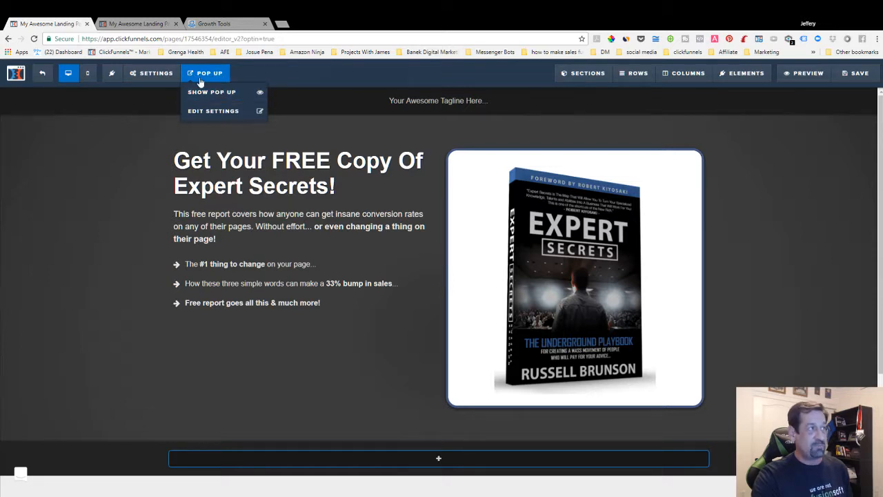
click(219, 111)
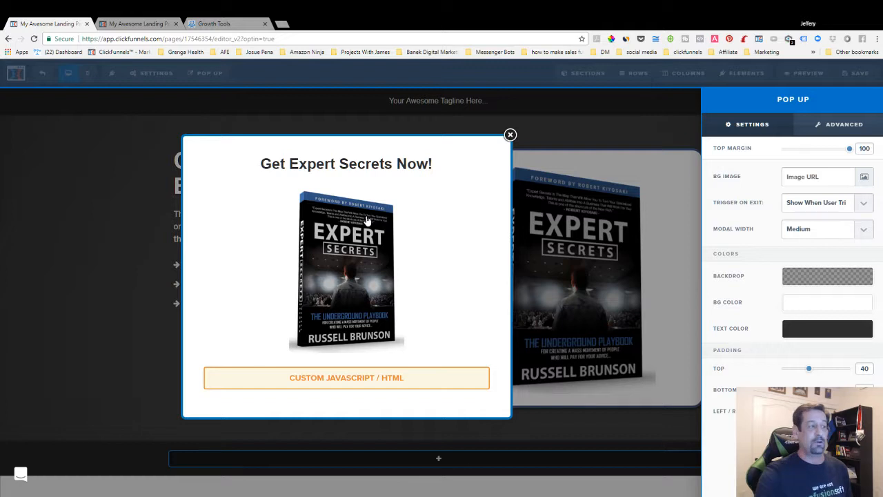
click(458, 166)
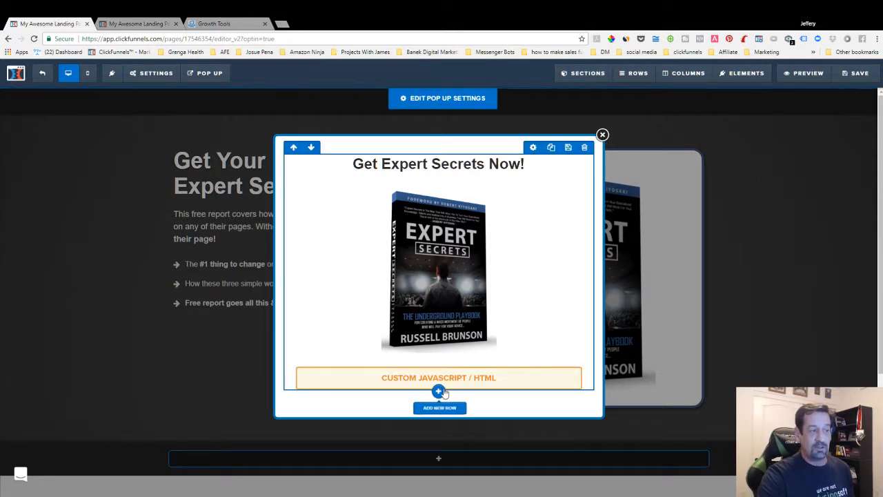
Step: Add a second Custom JavaScript / HTML element to the pop-up below the existing one, and delete it
click(437, 351)
click(570, 331)
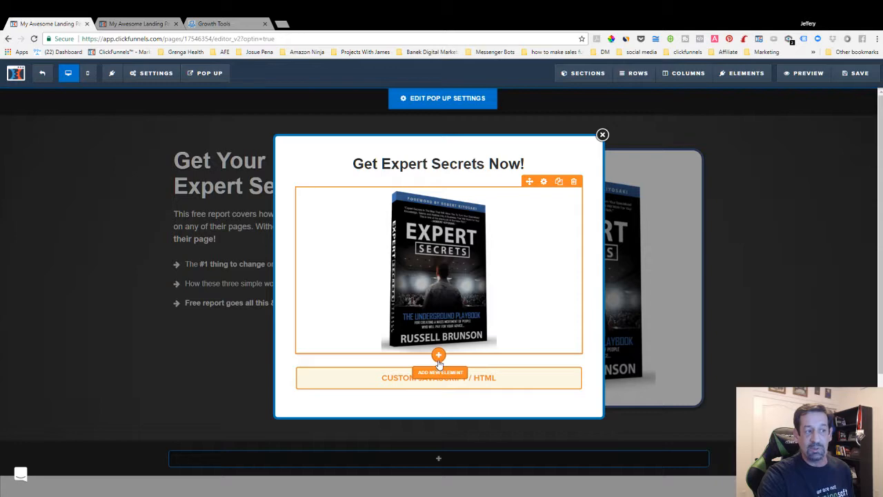
click(438, 359)
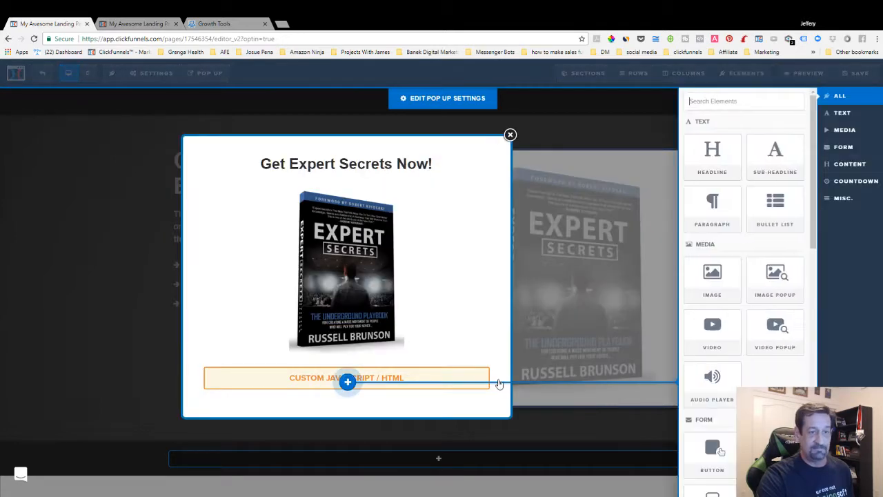
scroll(742, 234, down, 5)
scroll(744, 274, down, 3)
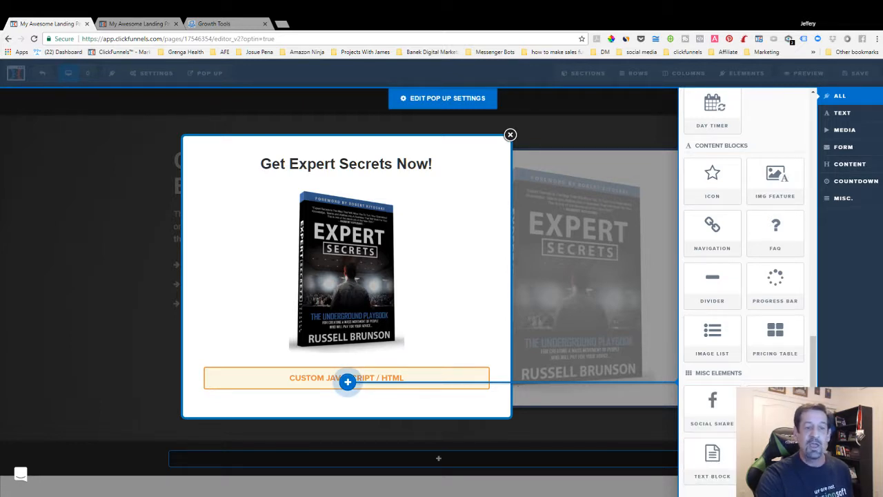
mouse_move(713, 434)
mouse_down()
mouse_move(393, 385)
mouse_move(416, 357)
mouse_move(467, 355)
mouse_move(460, 381)
mouse_up()
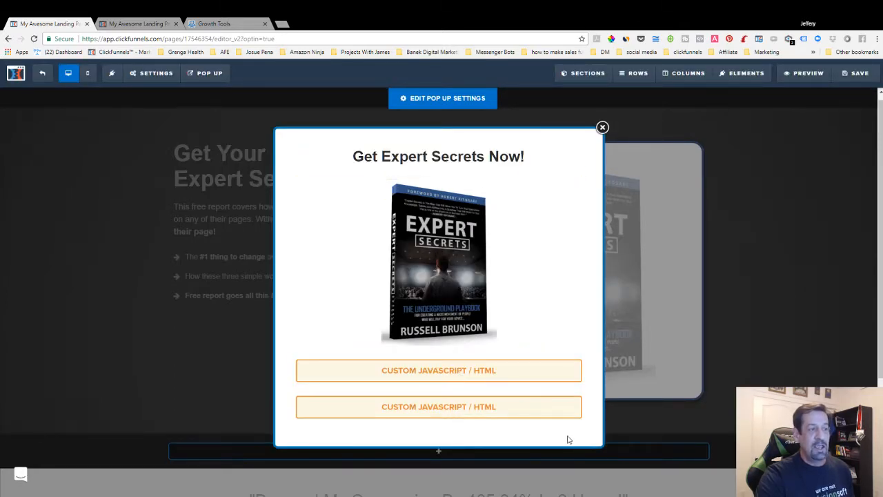
click(573, 390)
click(480, 89)
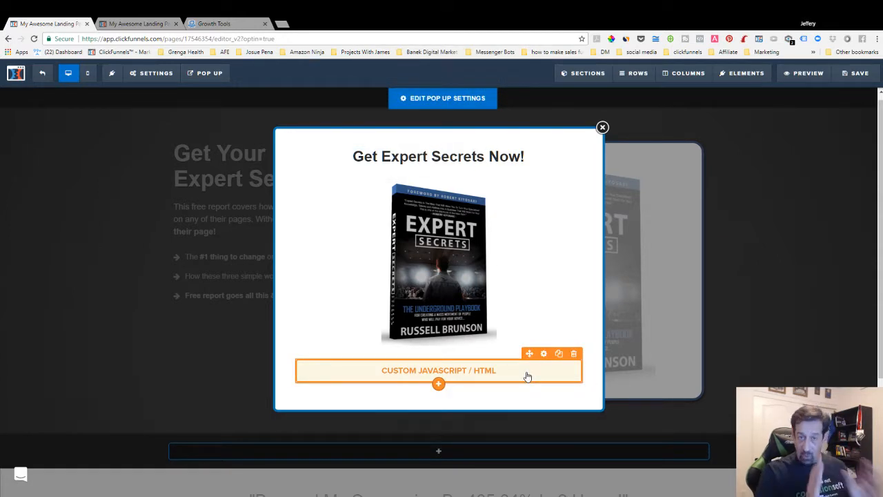
Step: Check the widget embed code inside the pop-up's Custom JavaScript / HTML element, and save the page
click(445, 373)
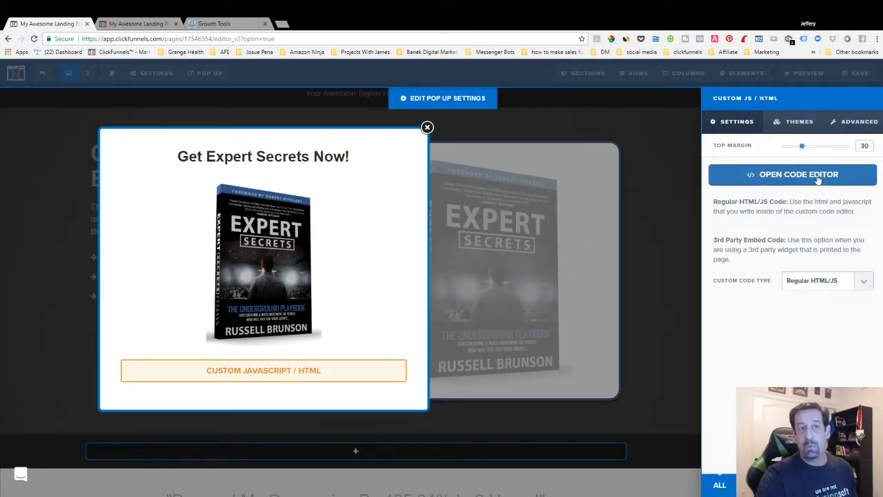
click(765, 180)
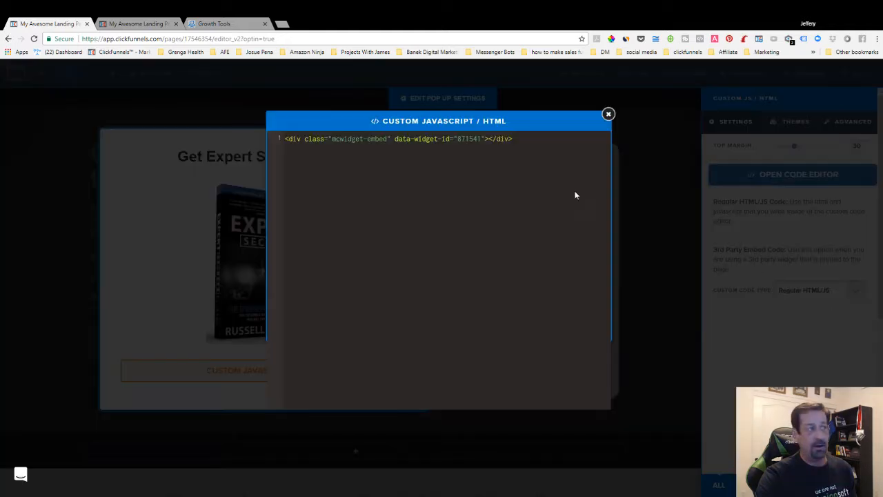
click(512, 141)
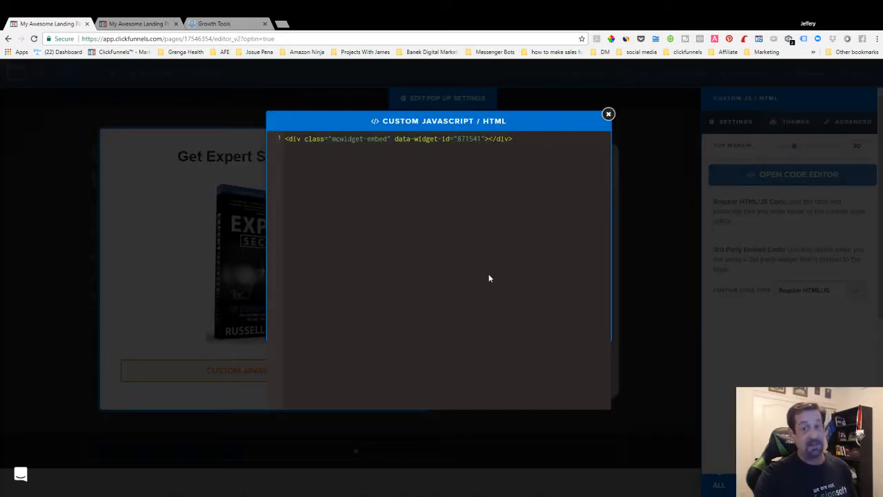
click(607, 114)
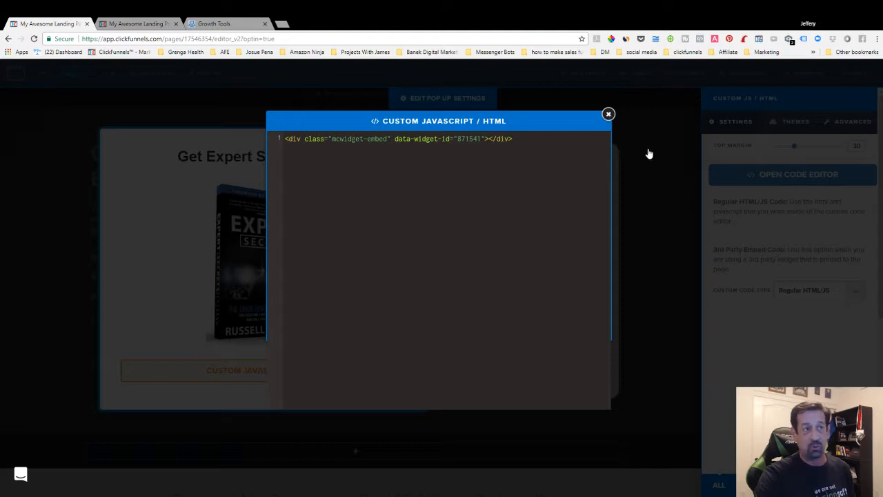
click(861, 76)
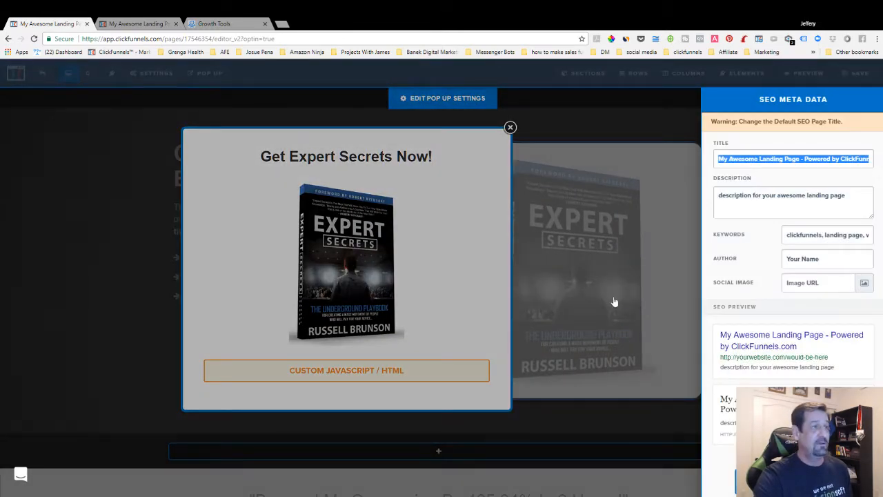
click(607, 266)
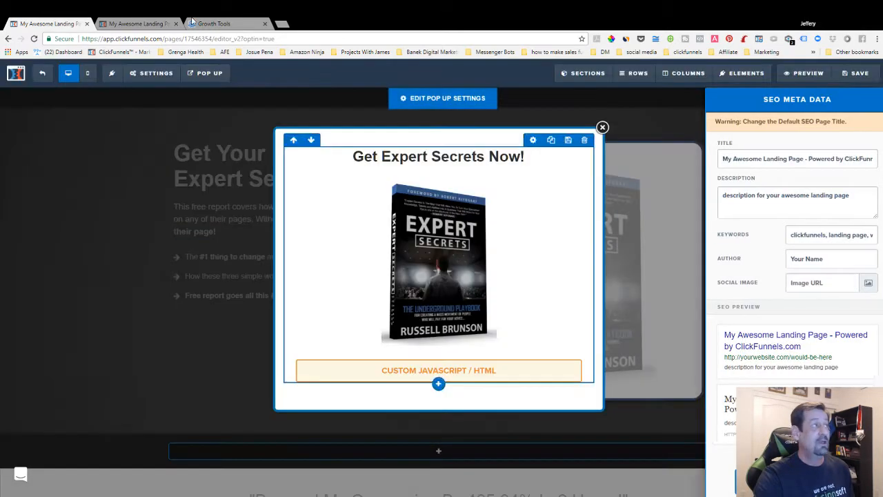
Step: Switch to the live landing page, opt in with the pop-up's "Get My FREE Copy" button, and open a new browser tab
click(148, 25)
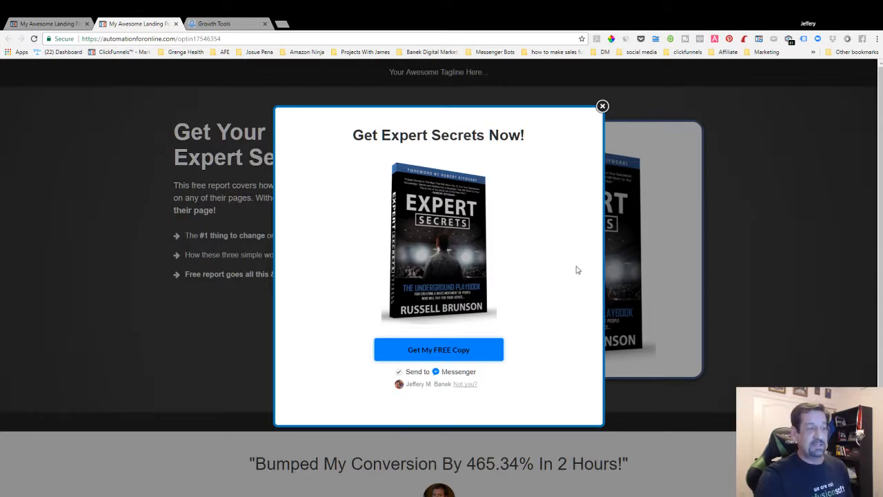
click(460, 350)
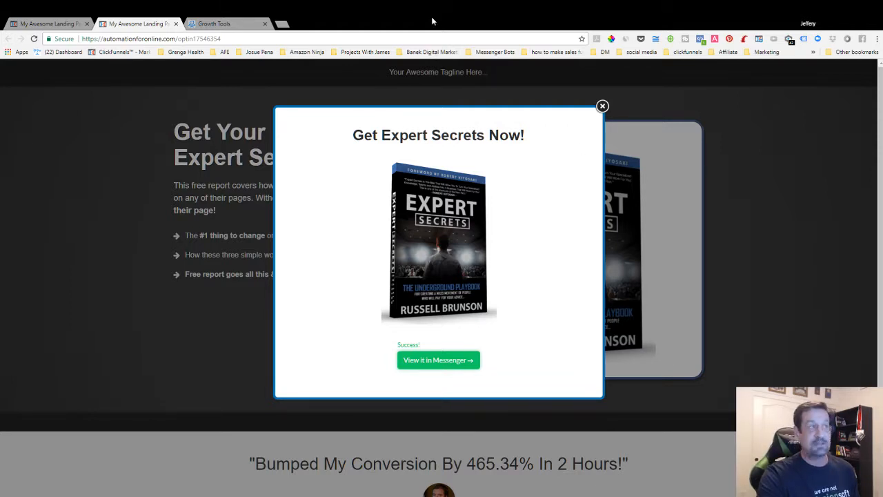
click(283, 25)
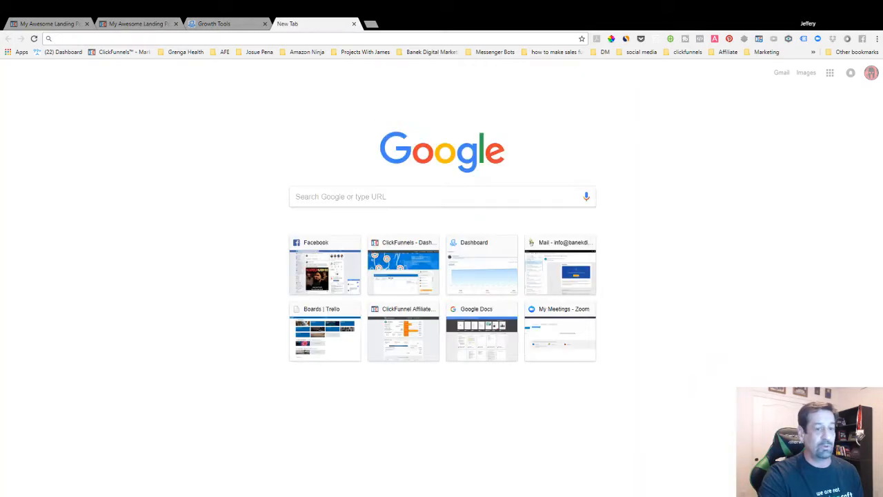
Step: Check the opt-in messages in the Automation For Entrepreneurs Messenger conversation and the subscribers in ManyChat's audience list, and return to the live landing page
click(800, 441)
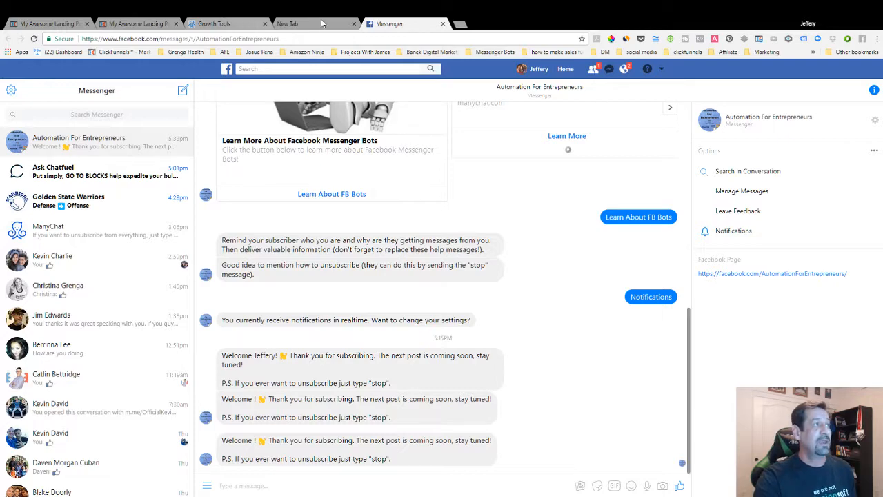
click(149, 24)
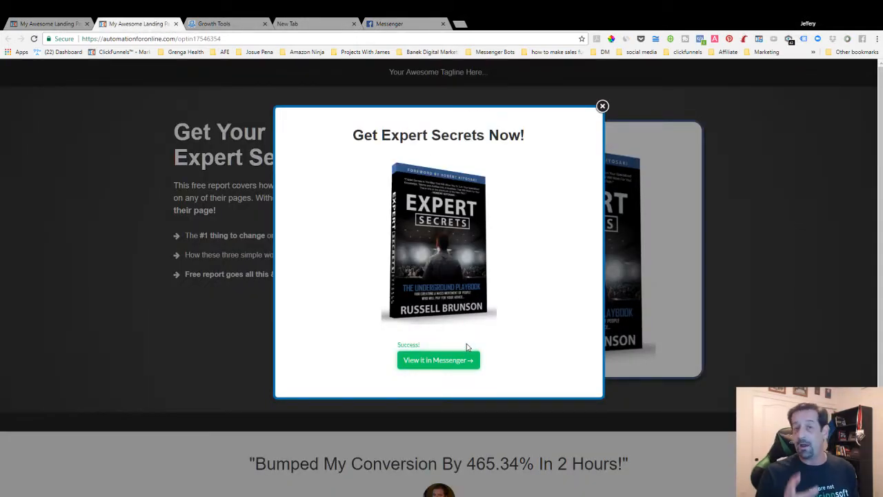
click(234, 23)
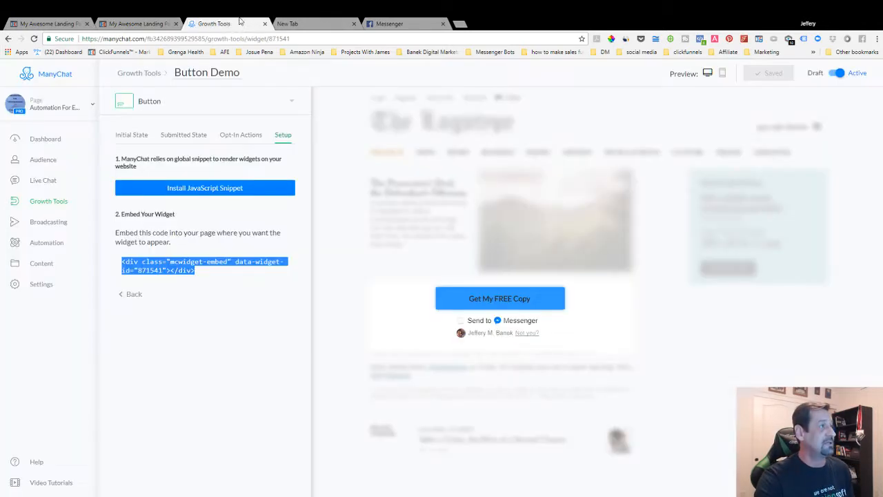
click(31, 160)
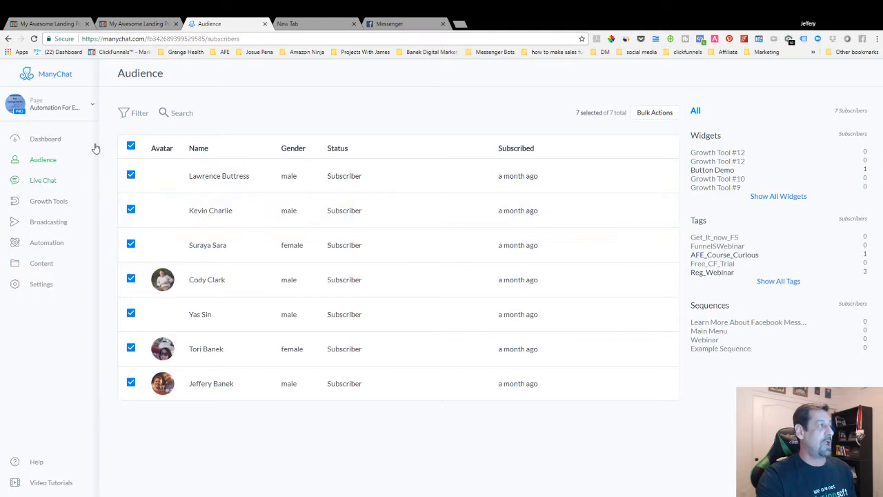
click(8, 39)
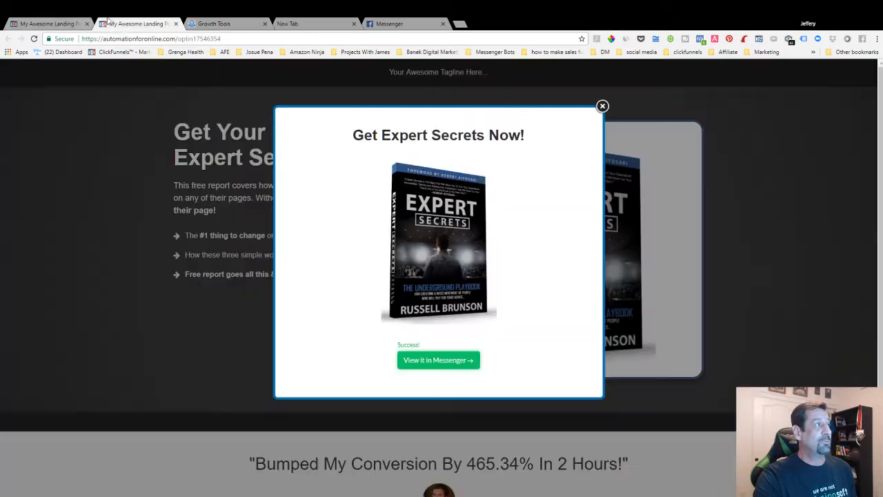
click(96, 23)
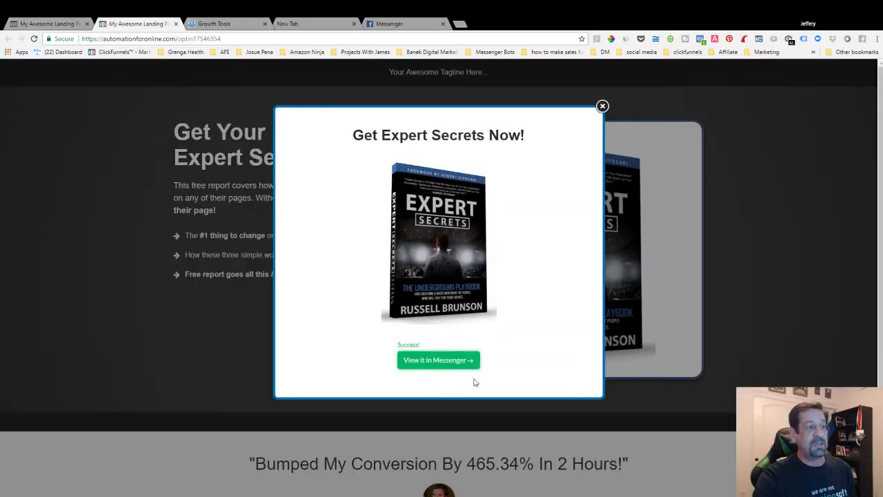
Step: Follow the pop-up's "View it in Messenger" link to check the conversation, and close the Messenger tab and the pop-up
click(466, 366)
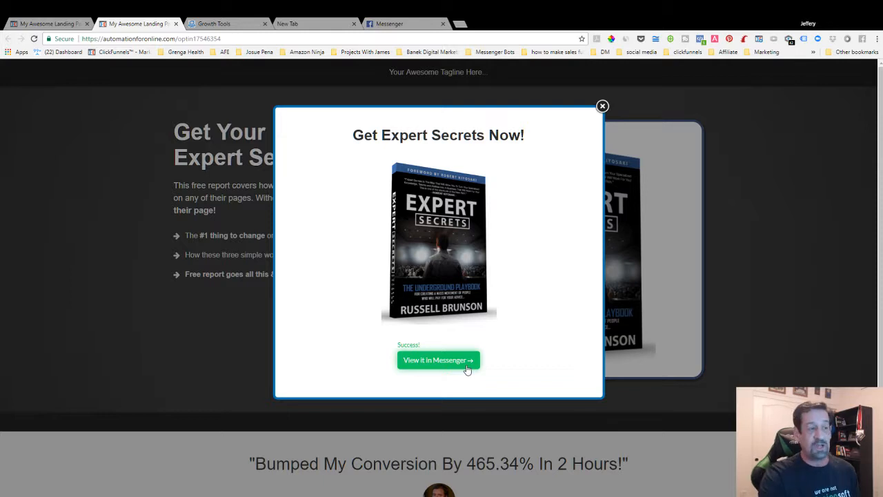
click(455, 366)
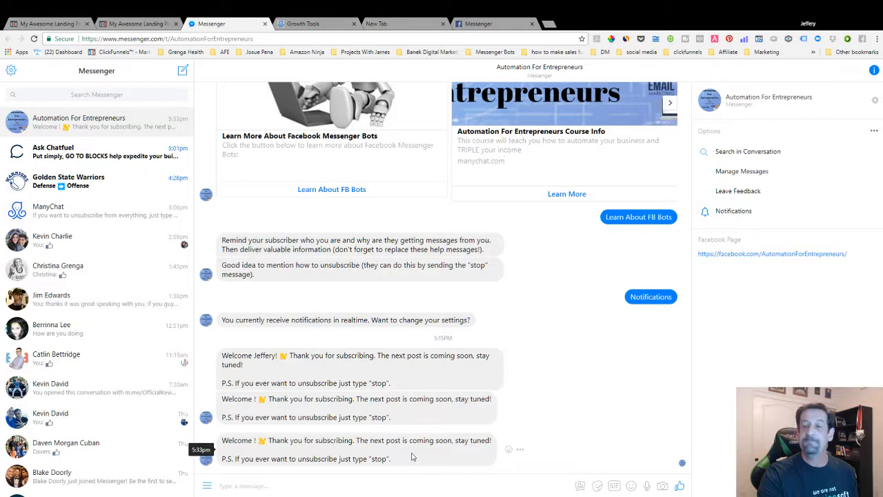
click(264, 24)
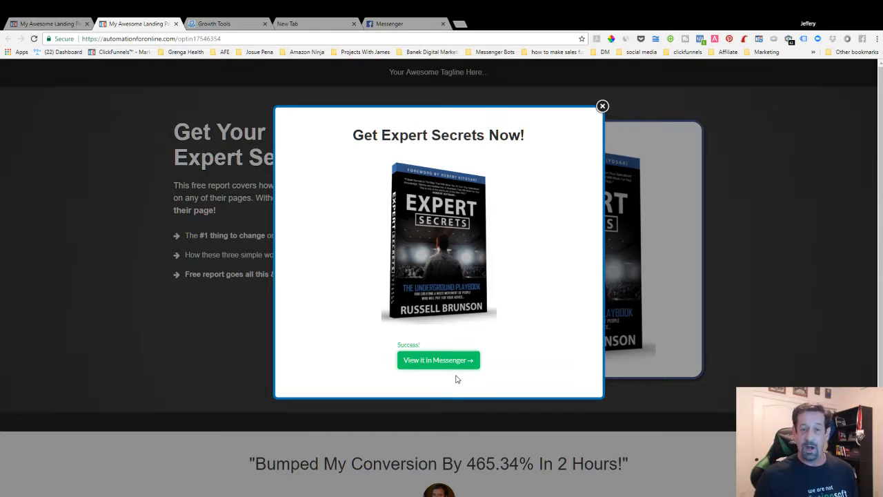
click(602, 106)
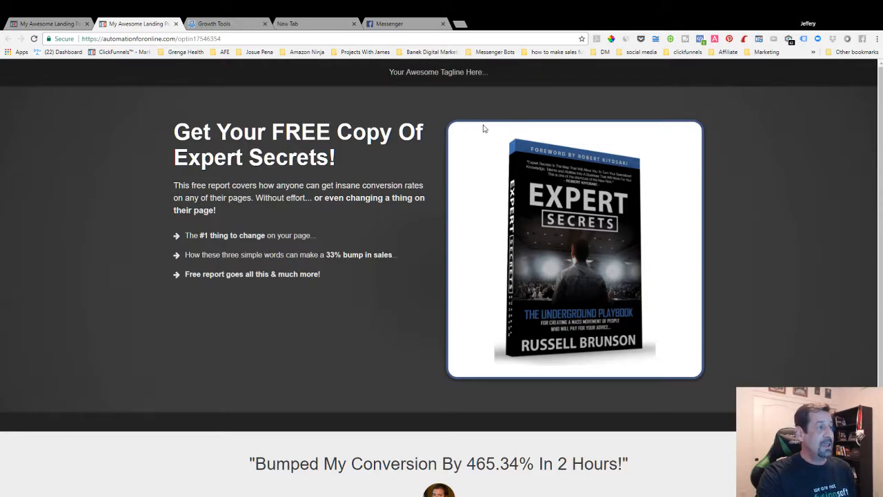
Step: Switch to the ClickFunnels page editor, unhide the Button element below the feature list, and open its action settings
click(29, 22)
click(602, 127)
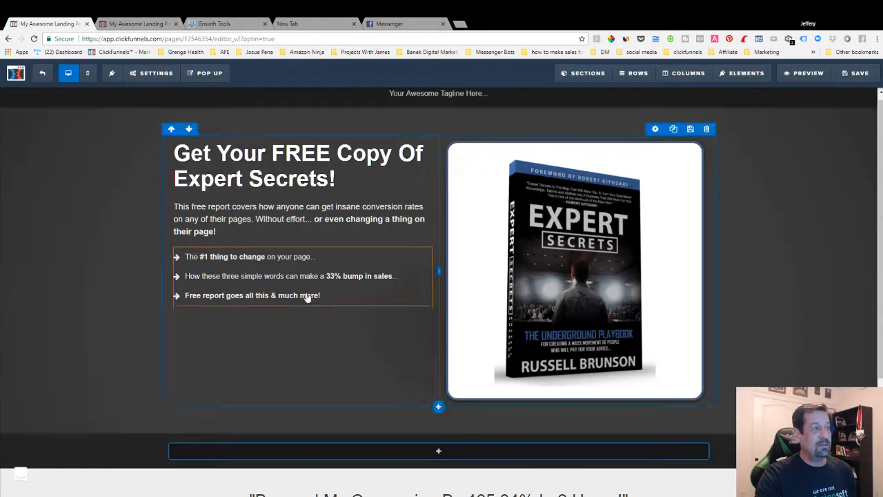
mouse_move(755, 95)
click(750, 114)
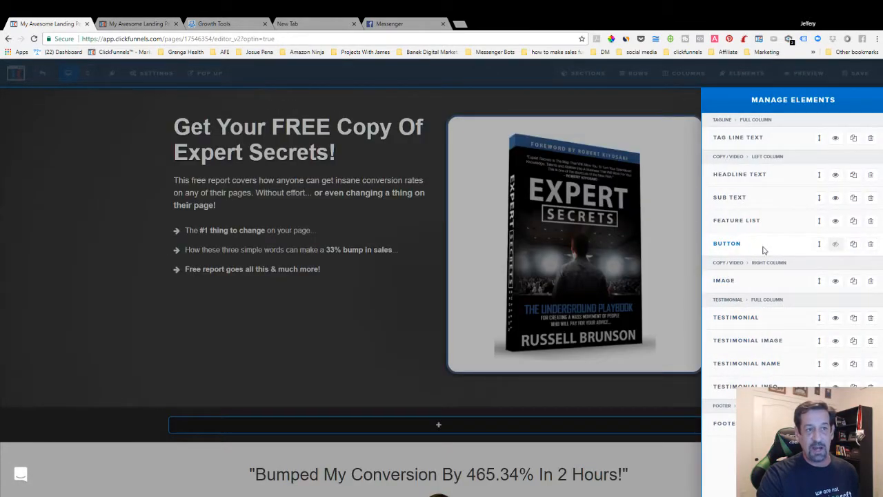
click(835, 243)
click(434, 233)
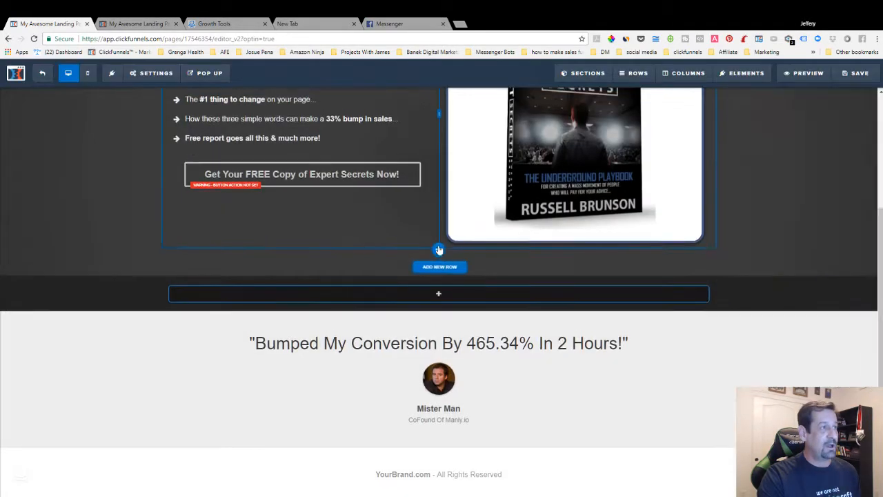
scroll(438, 249, up, 3)
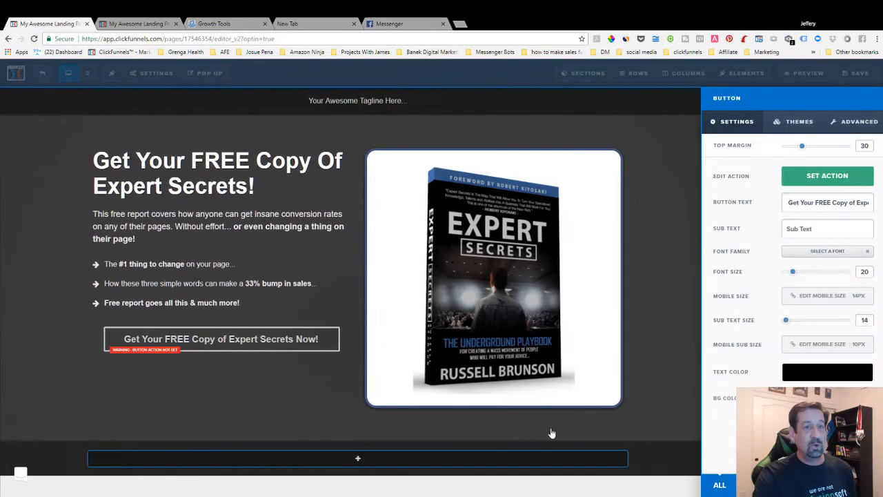
click(836, 181)
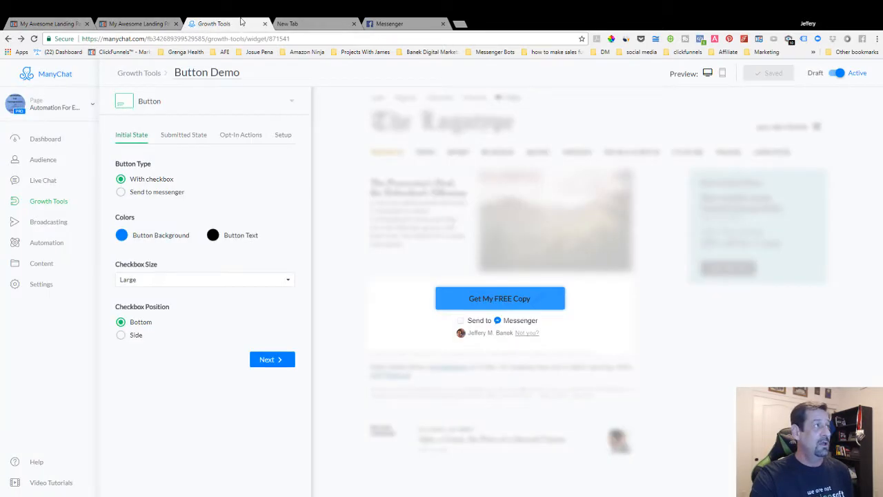
Step: Switch to ManyChat, create a Messenger Ref URL growth tool, and copy its URL from the setup
click(241, 23)
click(48, 201)
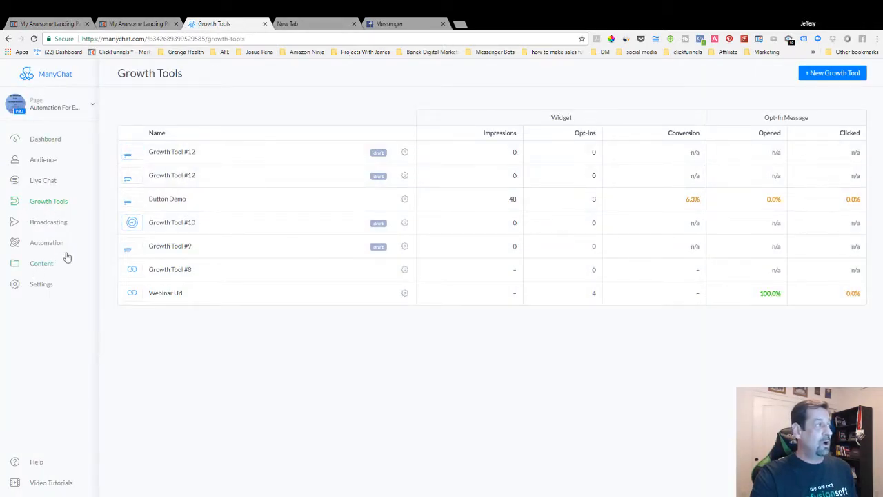
click(818, 74)
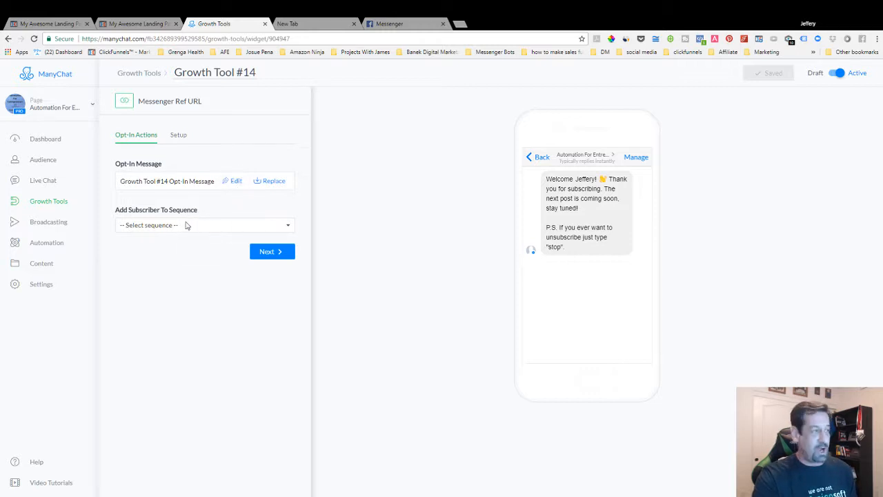
click(274, 253)
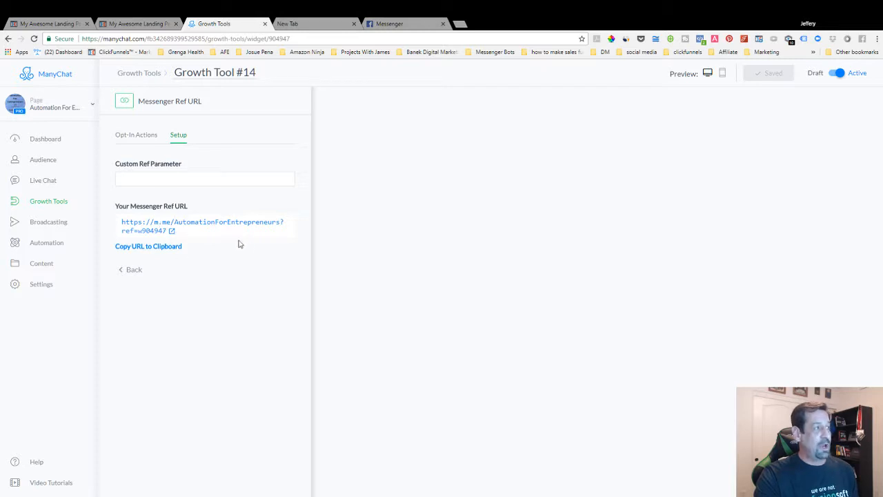
click(167, 248)
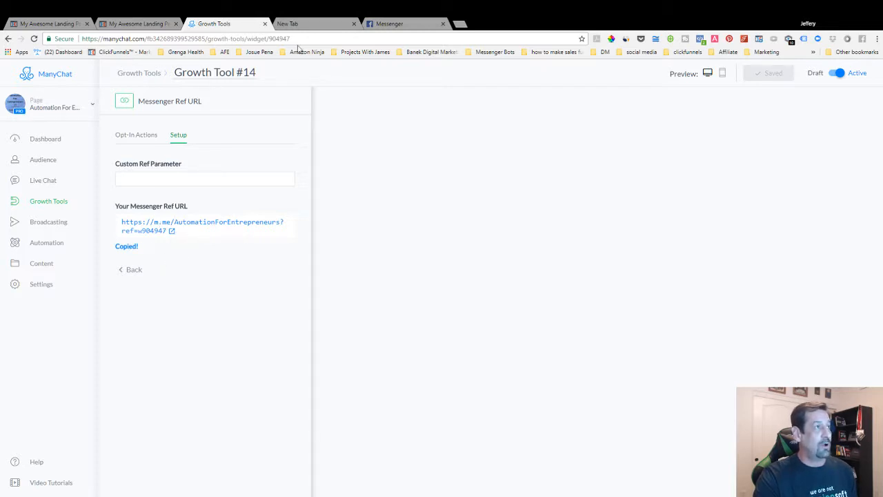
click(66, 24)
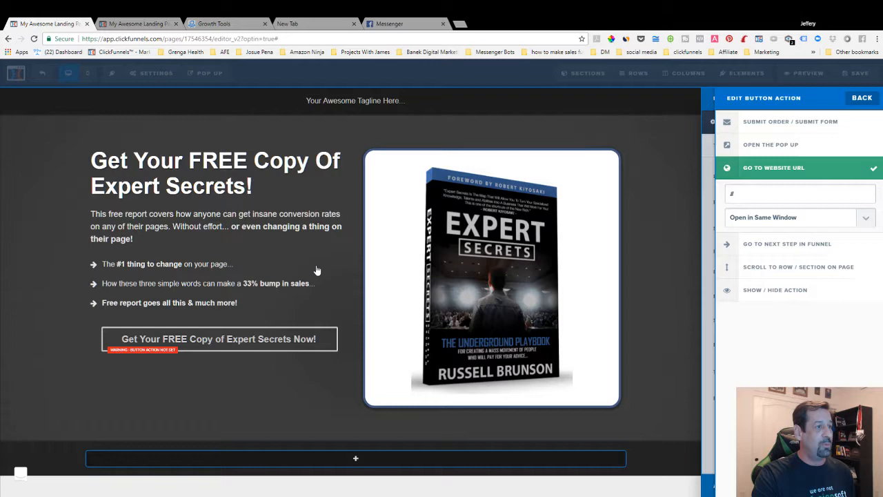
click(211, 341)
click(212, 341)
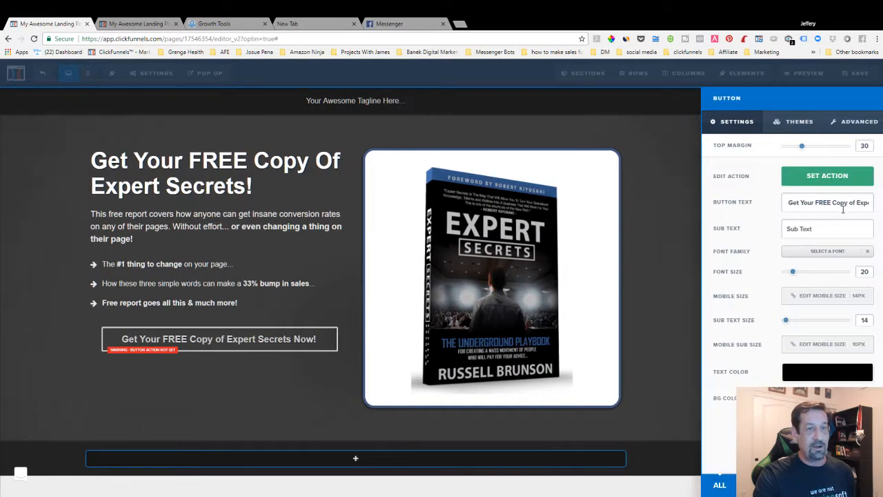
click(822, 180)
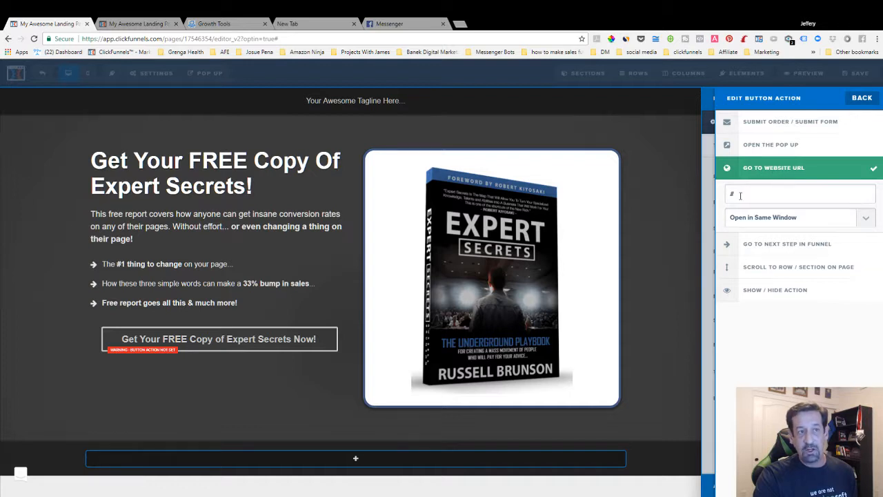
key(ctrl+v)
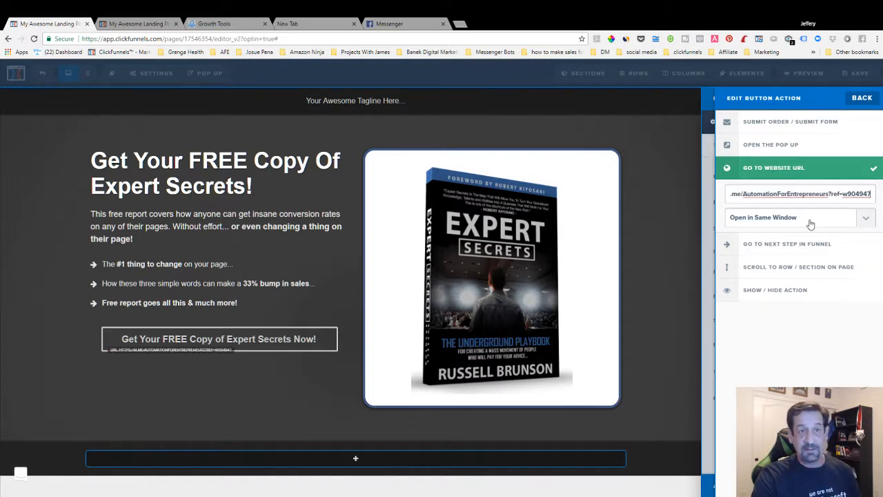
Step: Save the page, close the SEO meta data without changes, and exit the editor to the funnel's Optin step overview
click(694, 261)
click(853, 80)
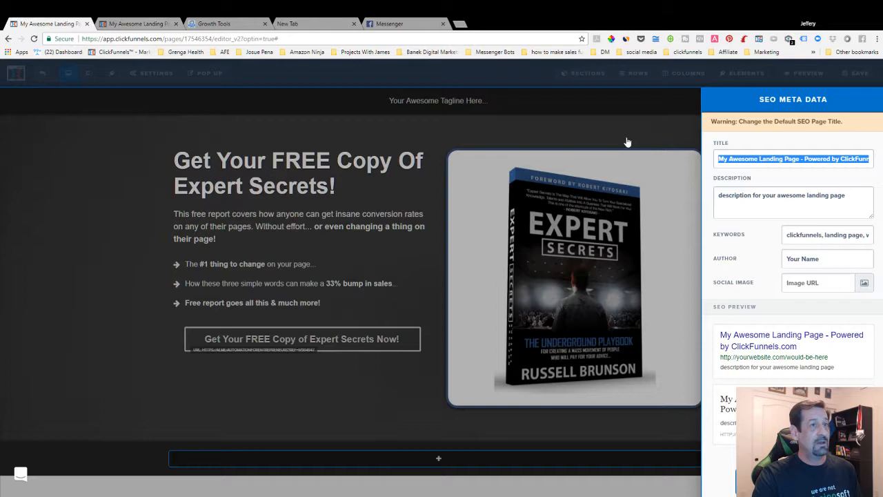
click(626, 142)
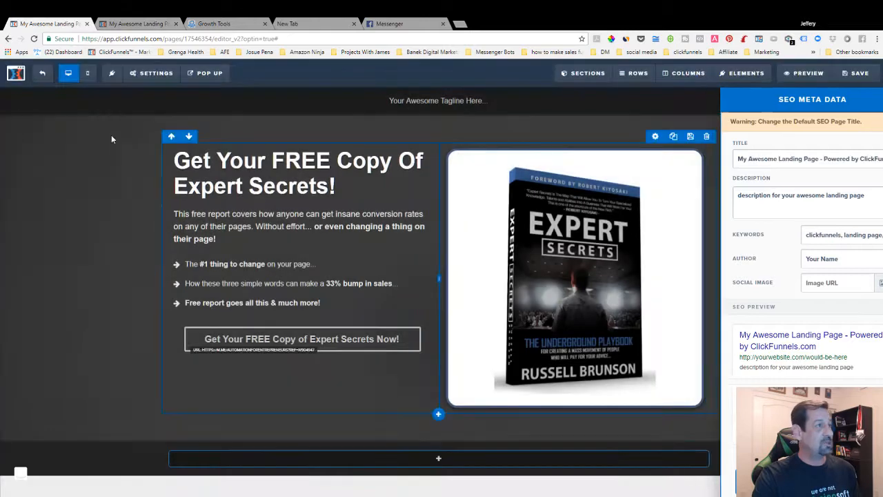
click(44, 72)
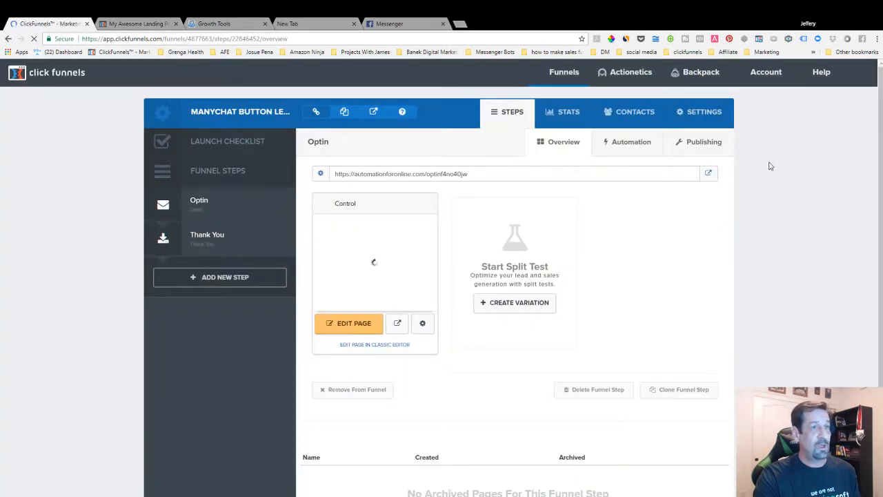
Step: Open the live opt-in page, test its "Get Your FREE Copy of Expert Secrets Now!" button, and return to the funnel overview
click(713, 173)
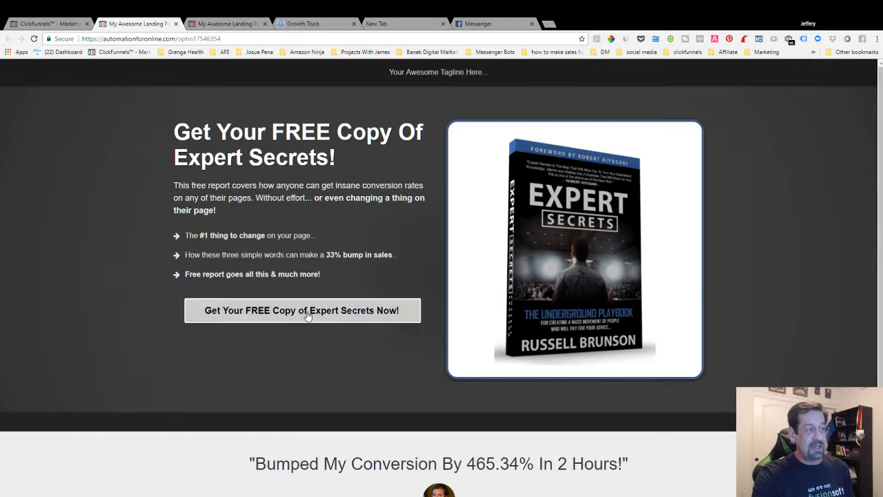
click(308, 314)
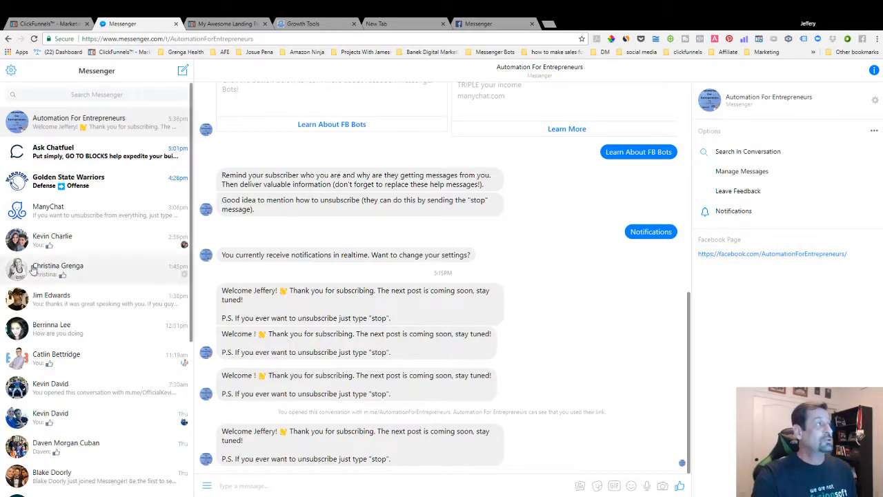
click(49, 23)
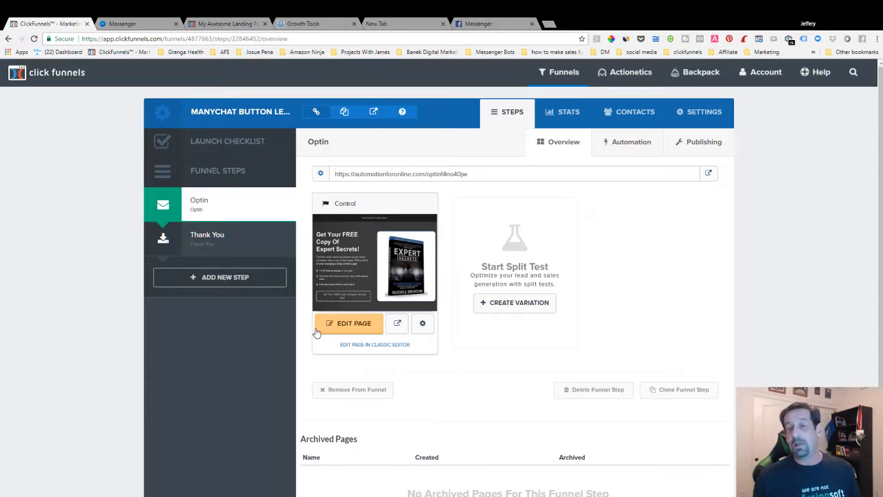